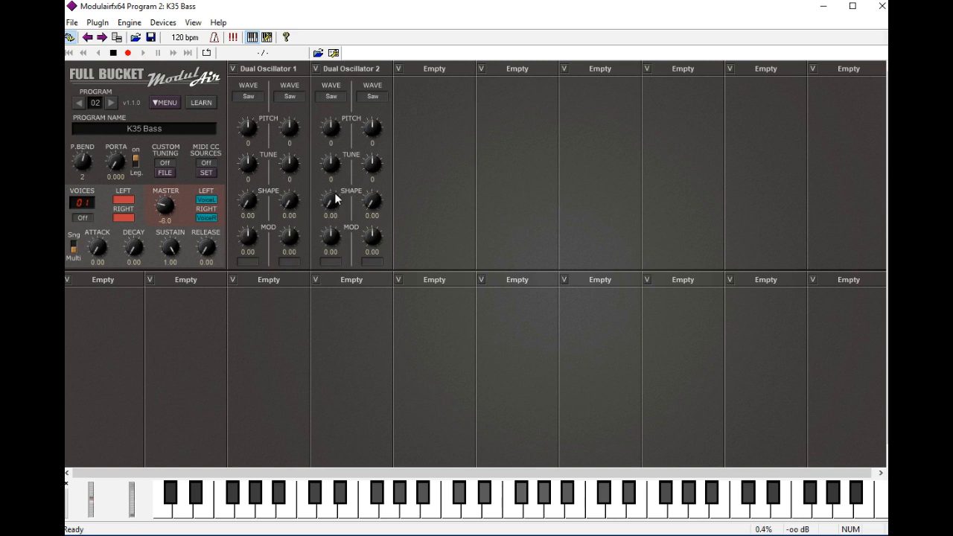
Step: Set the waves of both halves of Dual Oscillator 1 and Dual Oscillator 2 to Sine
left_click(252, 96)
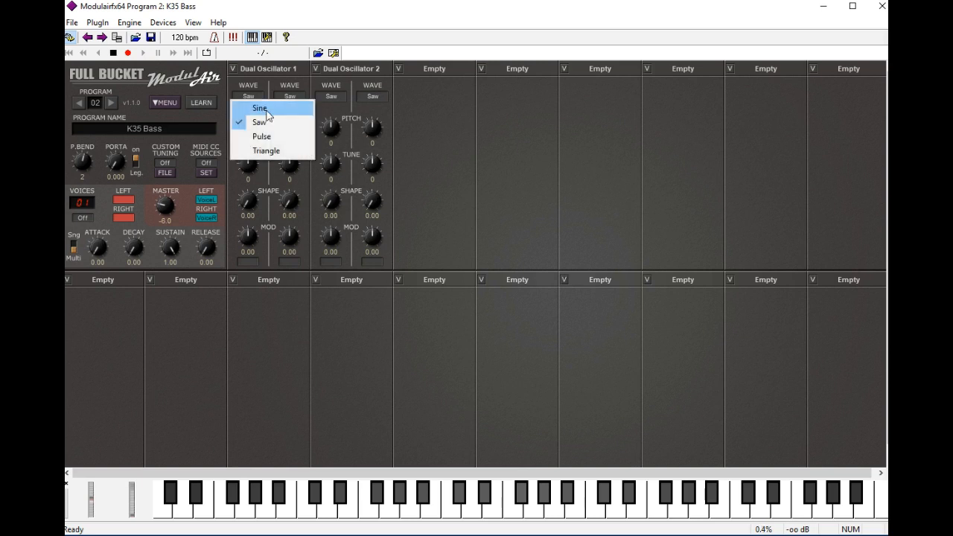
left_click(262, 109)
left_click(287, 97)
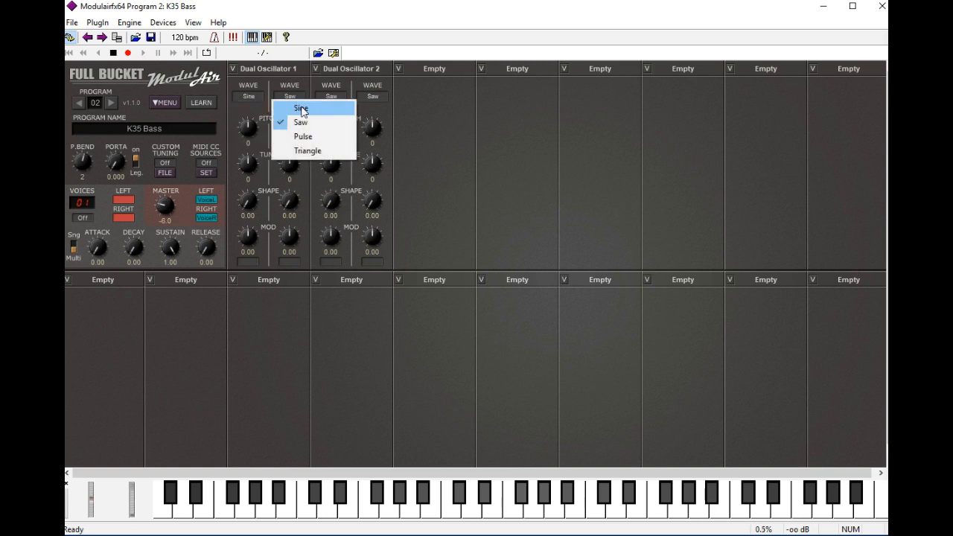
left_click(302, 108)
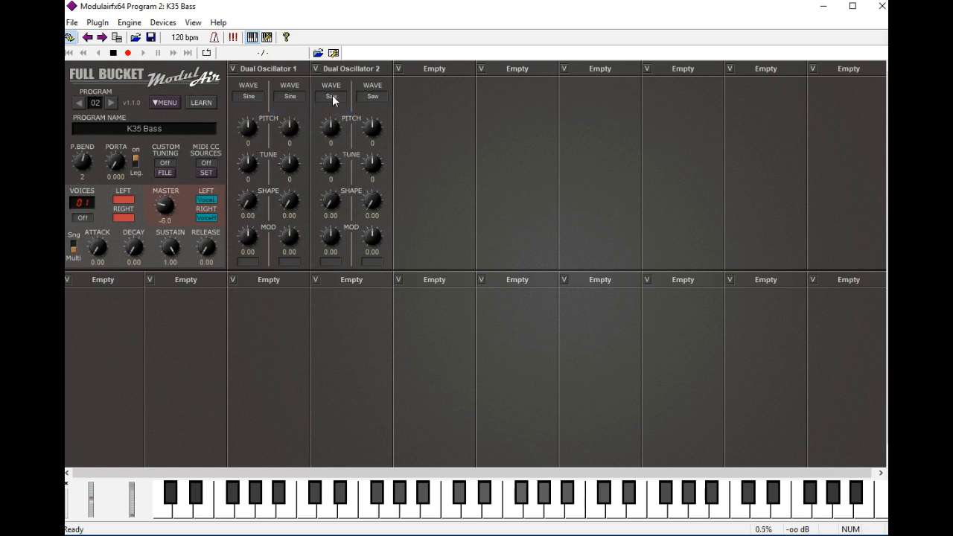
left_click(332, 97)
left_click(345, 108)
left_click(372, 97)
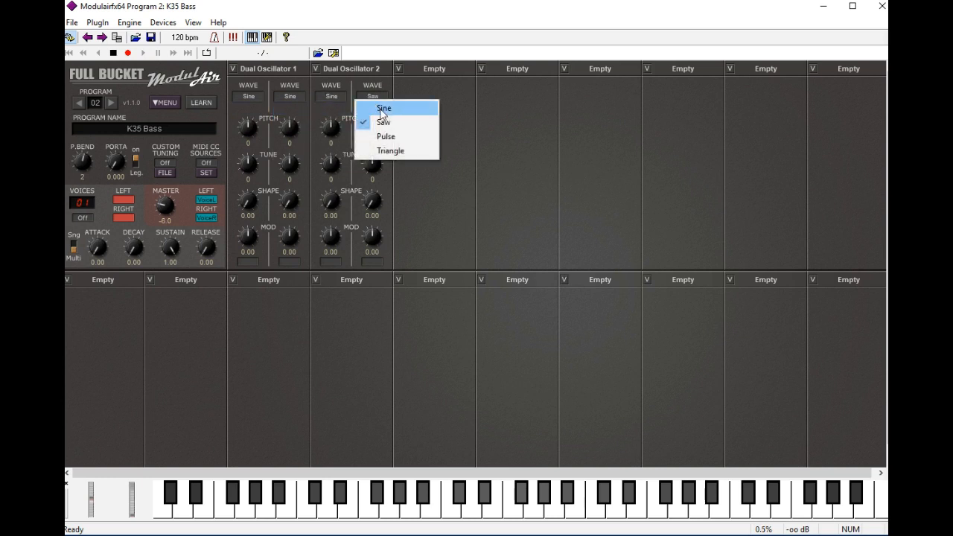
left_click(382, 110)
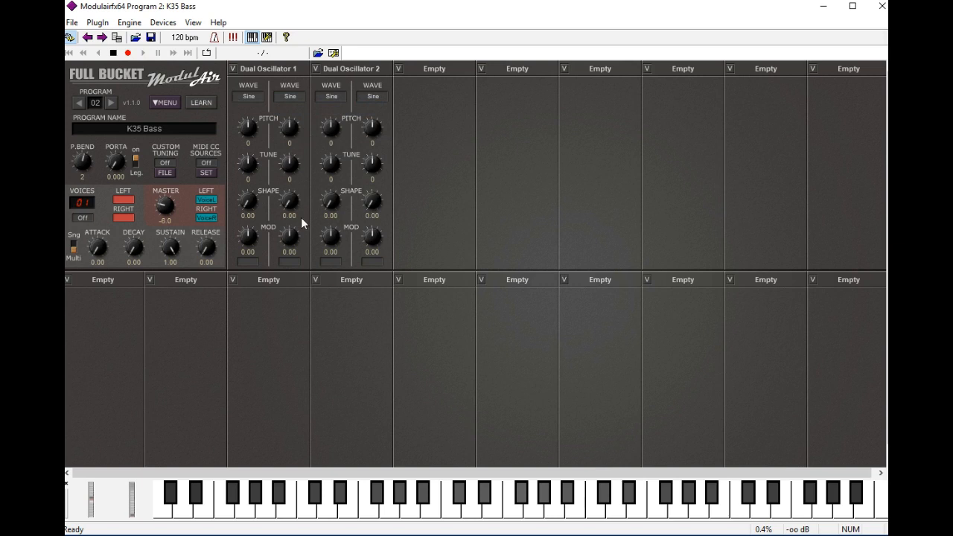
Step: Add a Blender module and an Amplifier module in the next two empty slots after Dual Oscillator 2
left_click(443, 67)
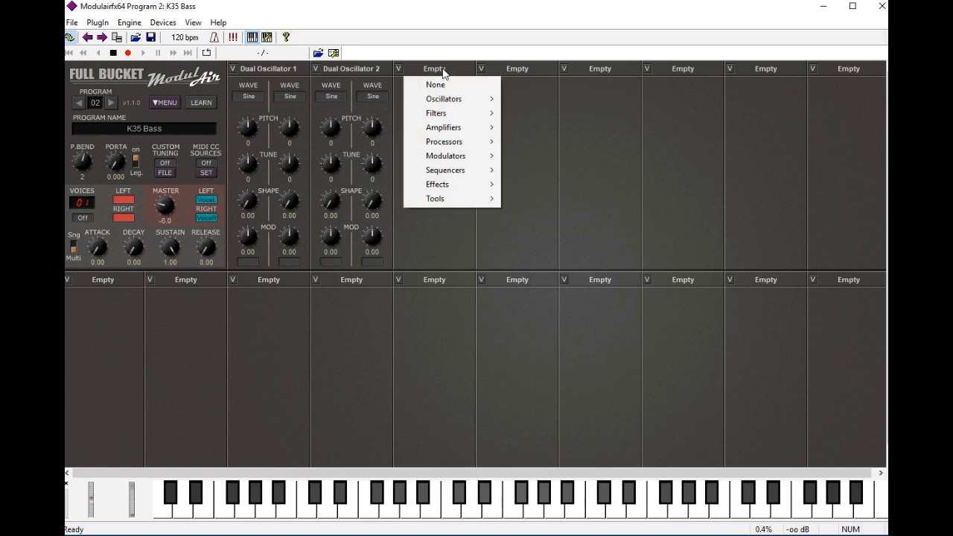
mouse_move(454, 112)
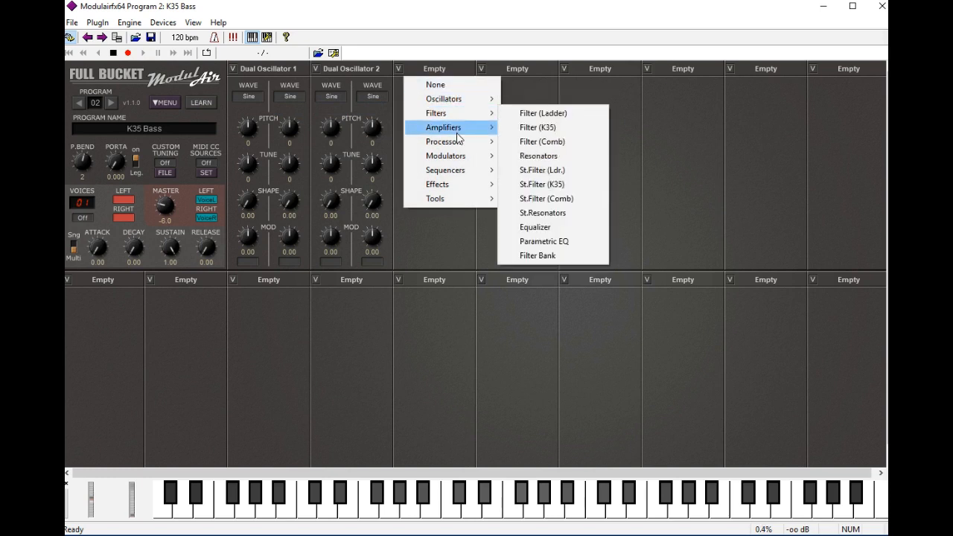
left_click(543, 186)
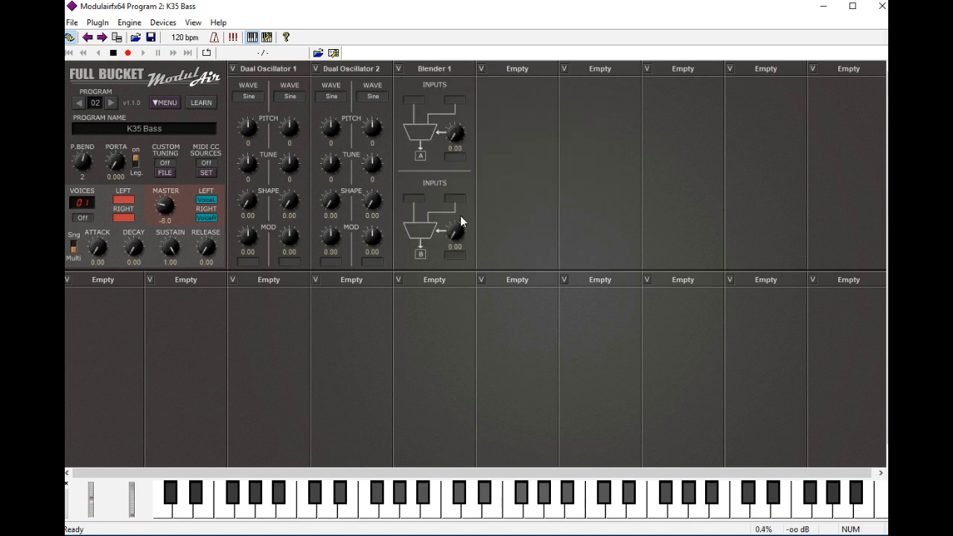
left_click(518, 68)
mouse_move(537, 129)
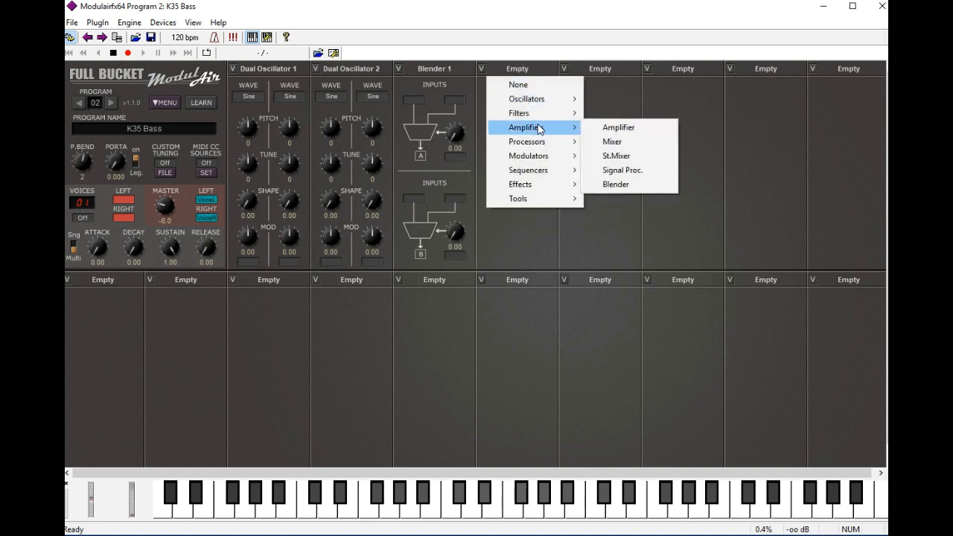
left_click(601, 131)
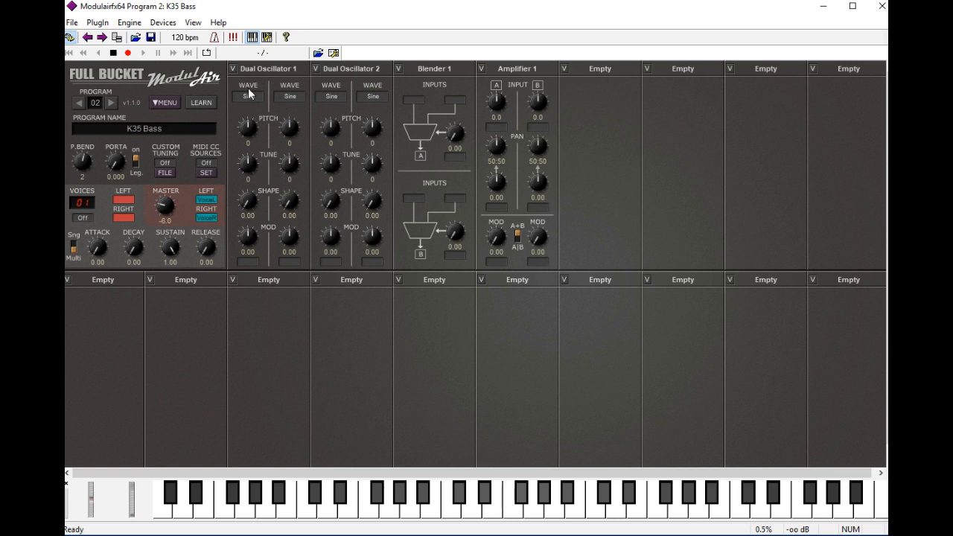
Step: Feed Dual Oscillator 1 A and Dual Oscillator 1 B into the inputs of Blender 1's A section
left_click(420, 101)
mouse_move(451, 131)
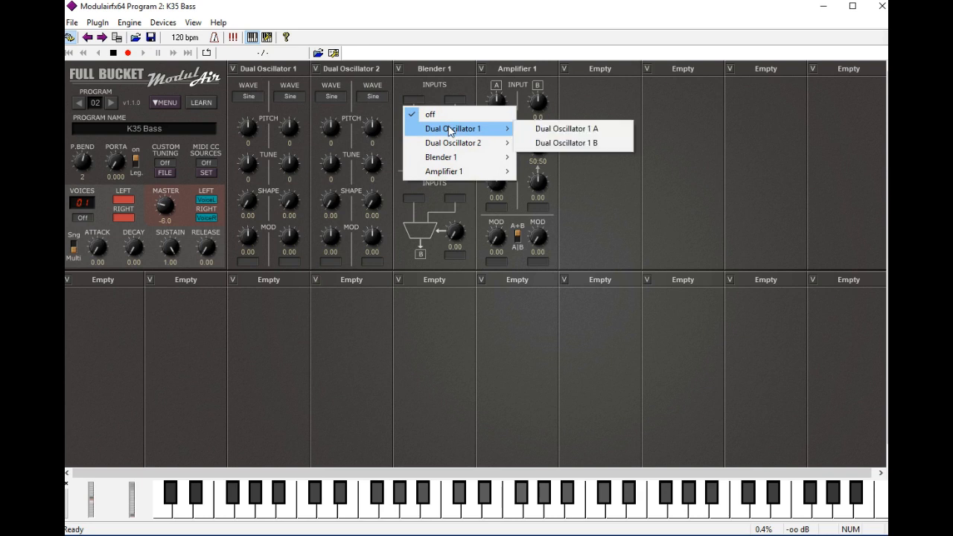
left_click(542, 131)
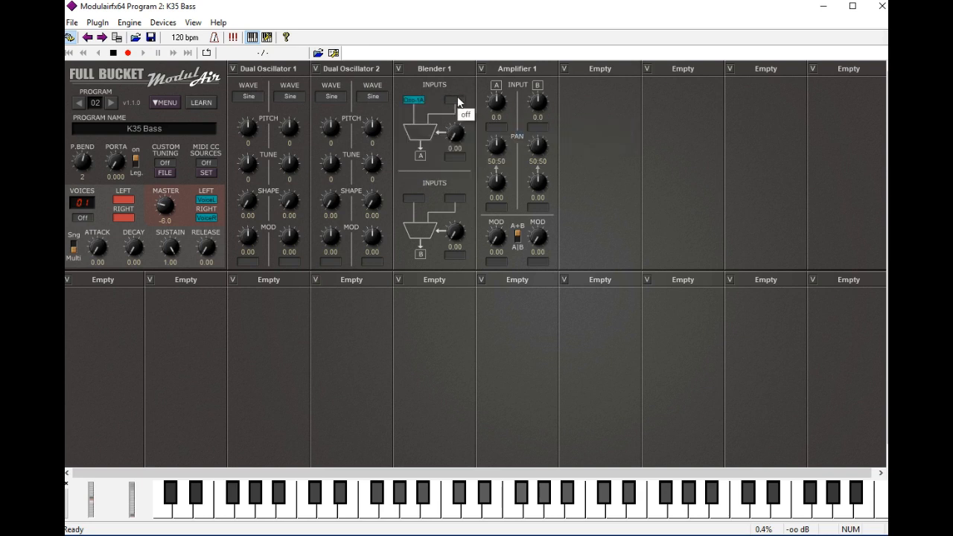
left_click(452, 101)
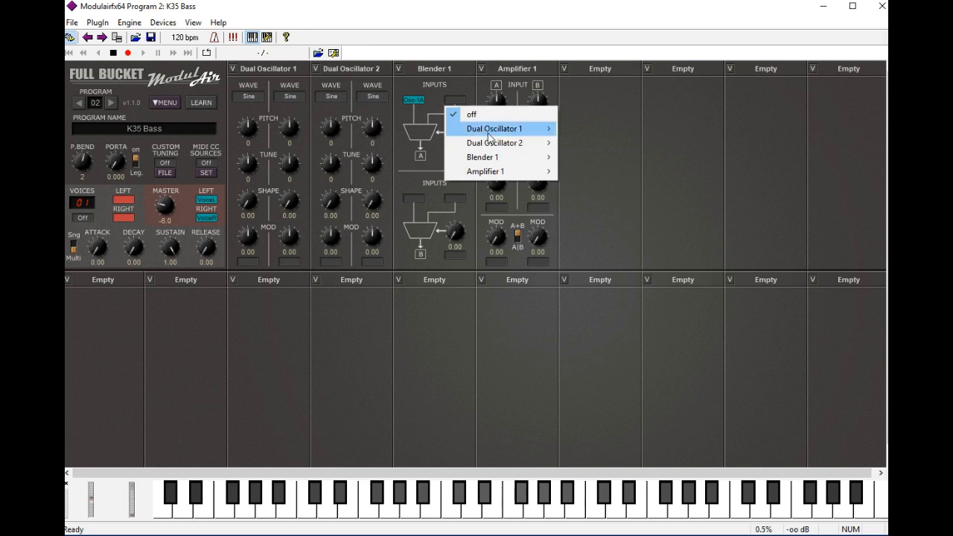
mouse_move(506, 128)
left_click(577, 141)
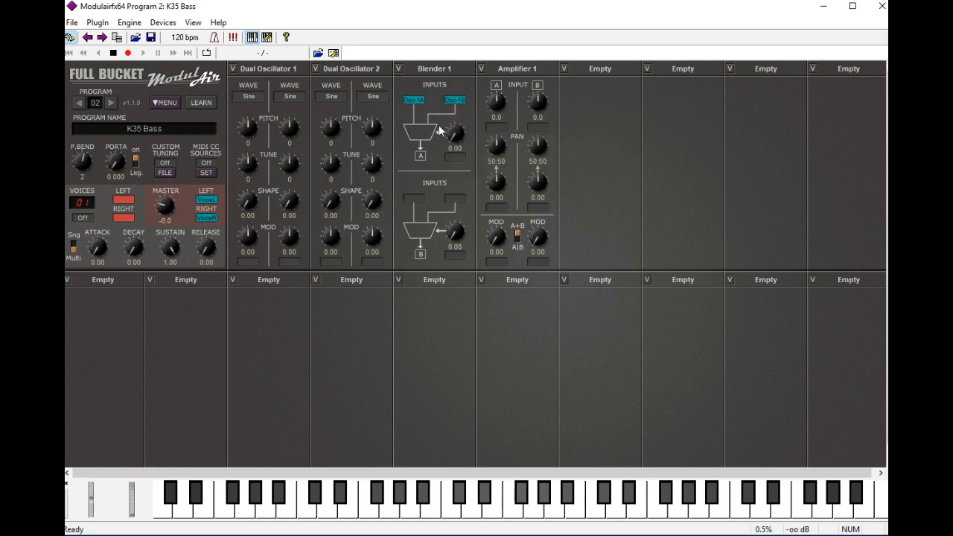
Step: Feed Dual Oscillator 2 A and 2 B into Blender 1's B section and set both blend amounts to 0.50
left_click(415, 198)
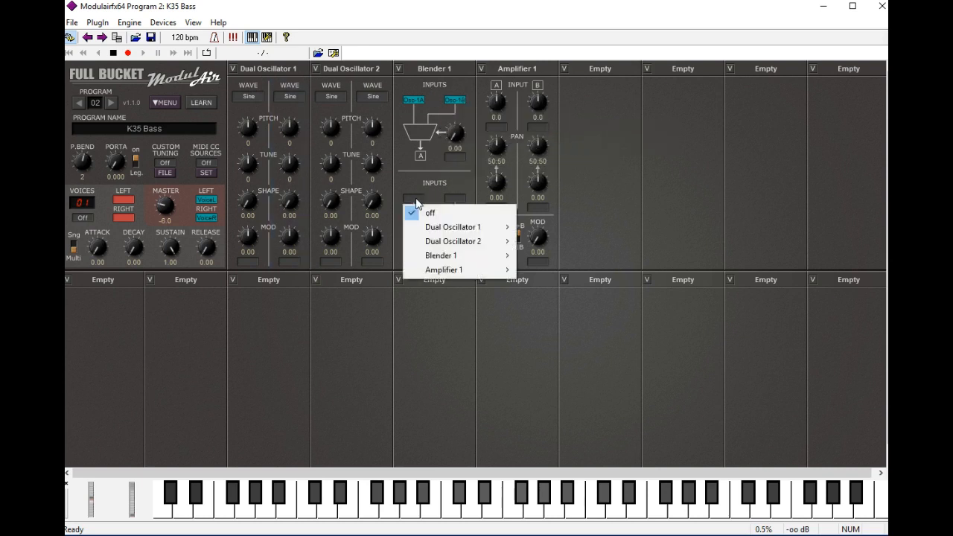
mouse_move(460, 241)
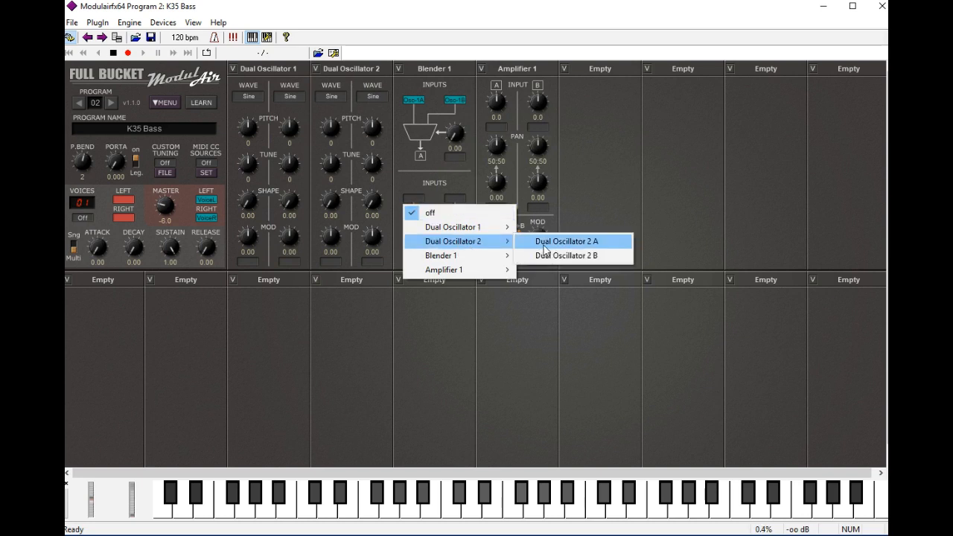
left_click(536, 243)
left_click(455, 199)
mouse_move(495, 241)
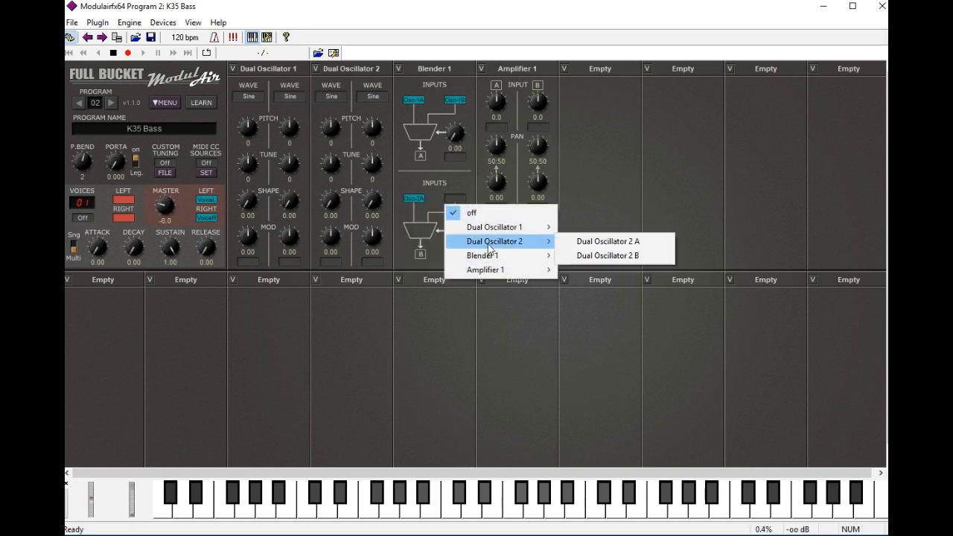
left_click(579, 258)
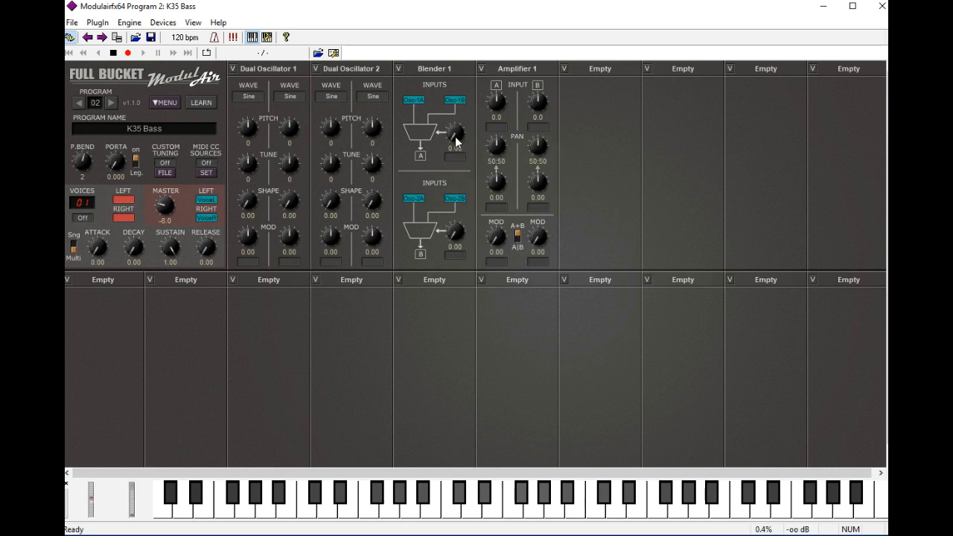
left_click_drag(455, 141, 457, 132)
left_click_drag(454, 238, 458, 232)
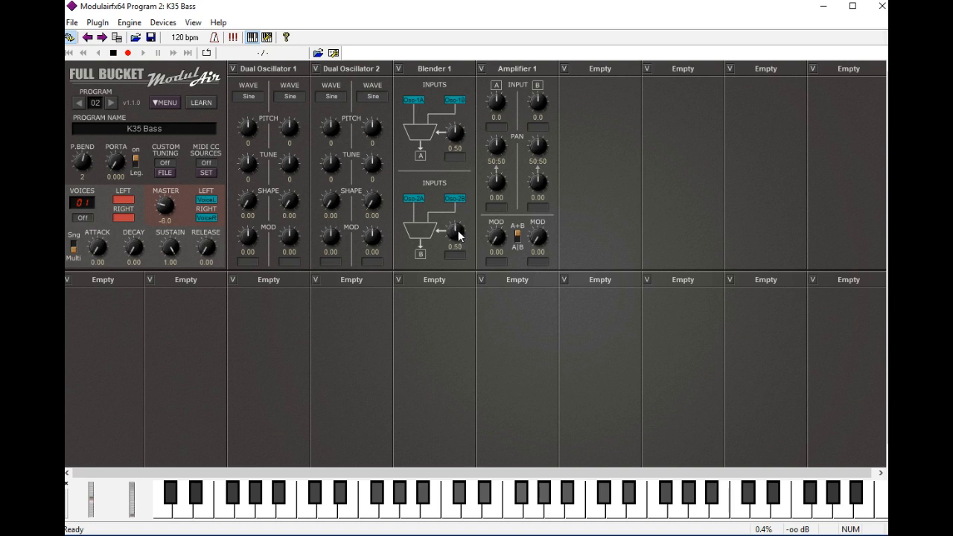
Step: Assign Blender 1 A to Amplifier 1's input A and Blender 1 B to its input B
left_click(498, 128)
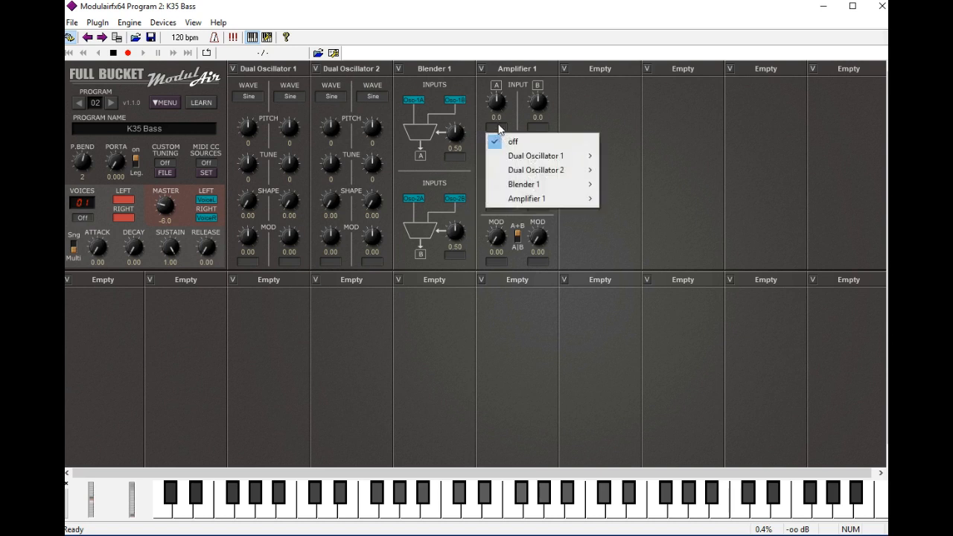
mouse_move(541, 186)
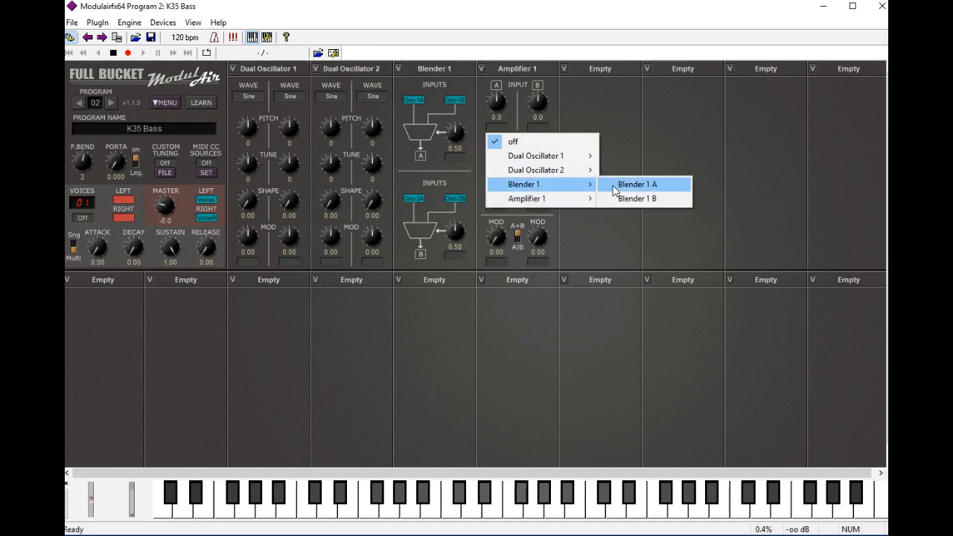
left_click(613, 187)
left_click(536, 128)
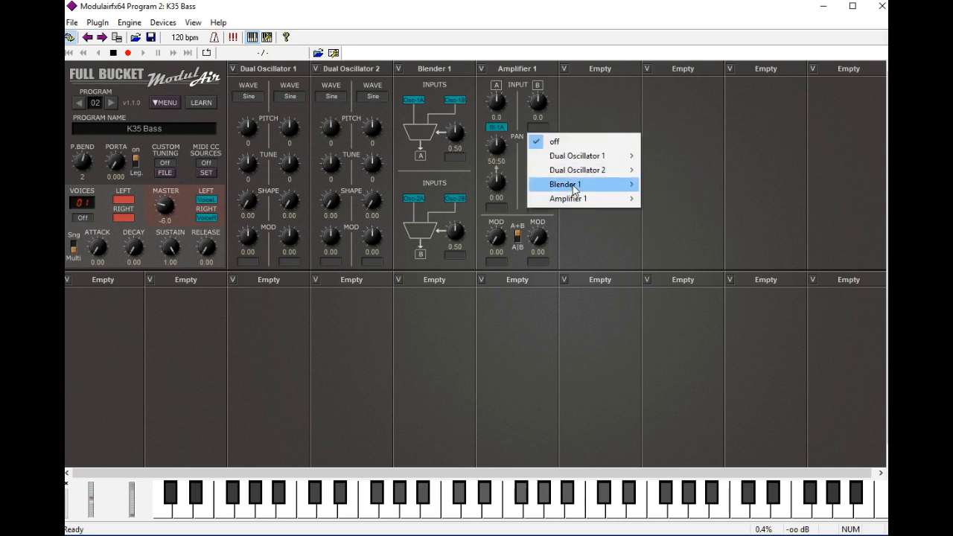
mouse_move(588, 186)
left_click(675, 200)
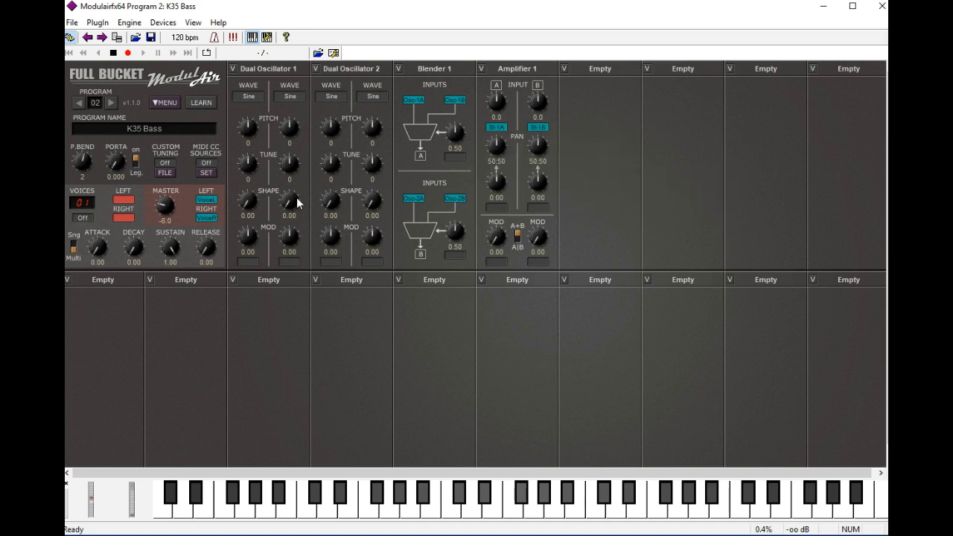
Step: Route Amplifier 1 Left and Amplifier 1 Right to the left and right voice outputs, and set the voice count to 16
left_click(123, 200)
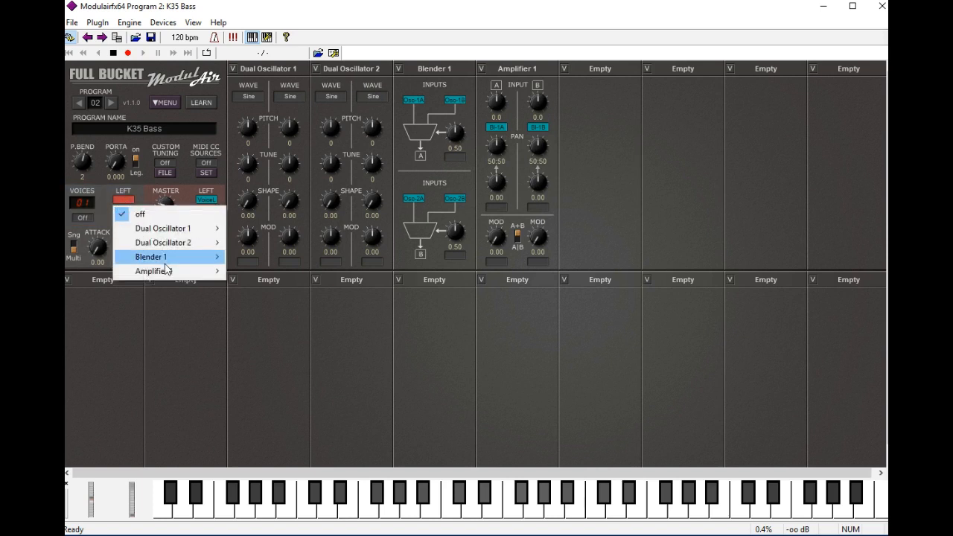
mouse_move(167, 271)
left_click(264, 273)
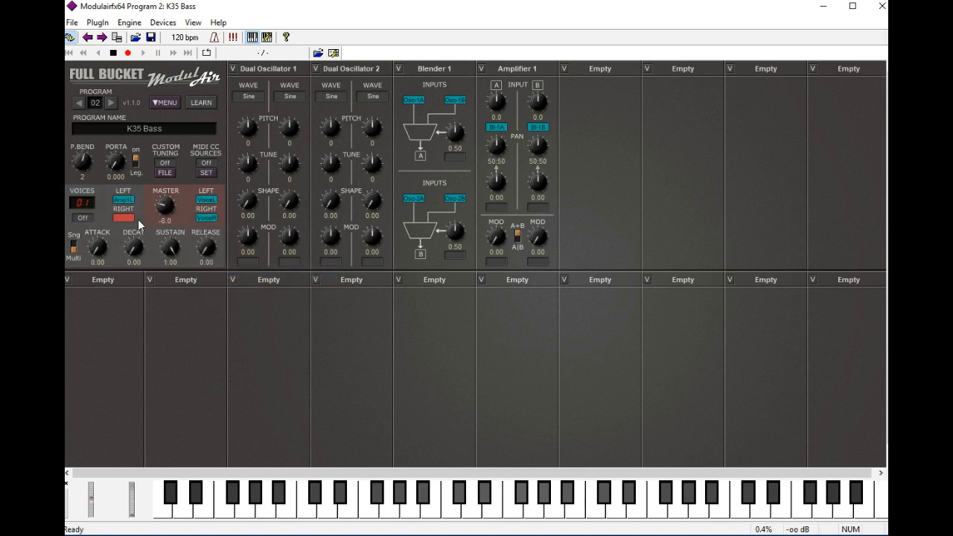
left_click(129, 219)
mouse_move(180, 295)
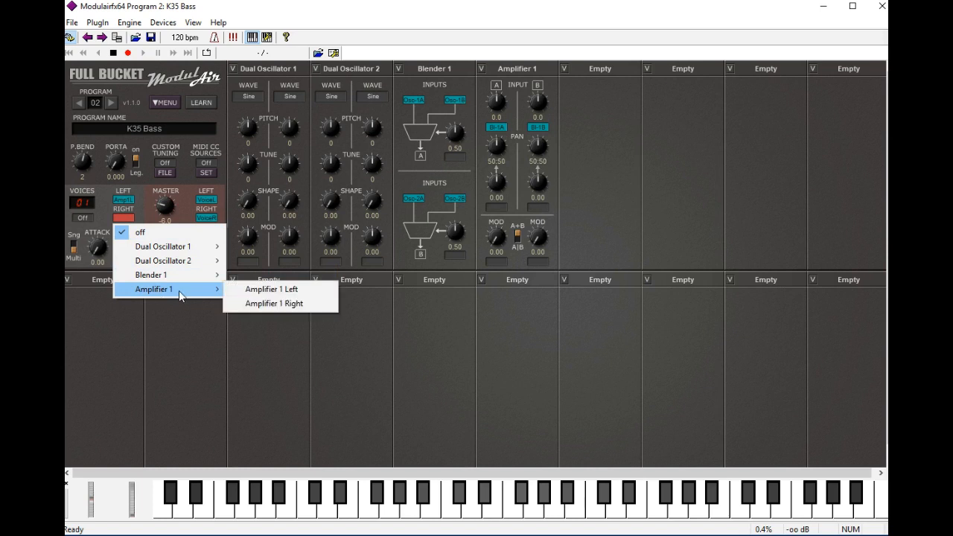
left_click(247, 303)
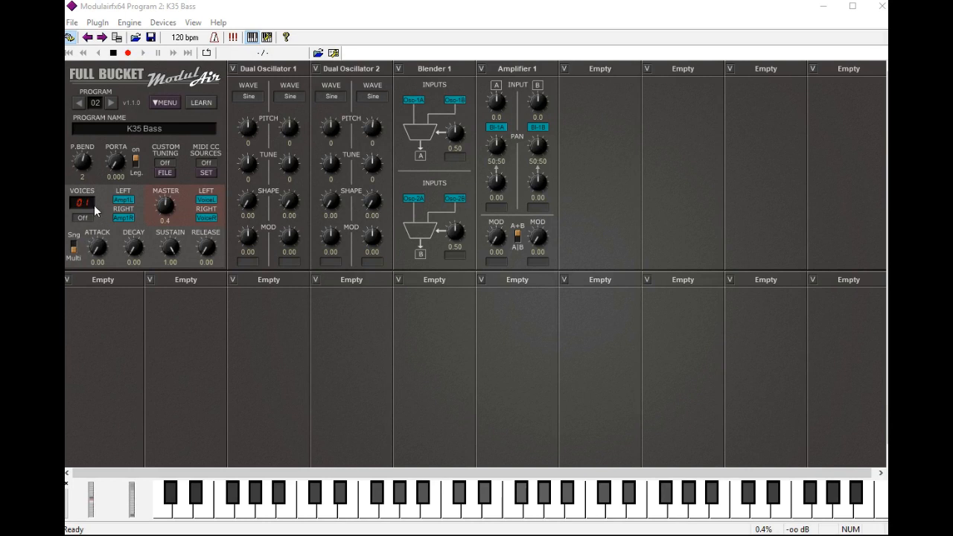
left_click(83, 204)
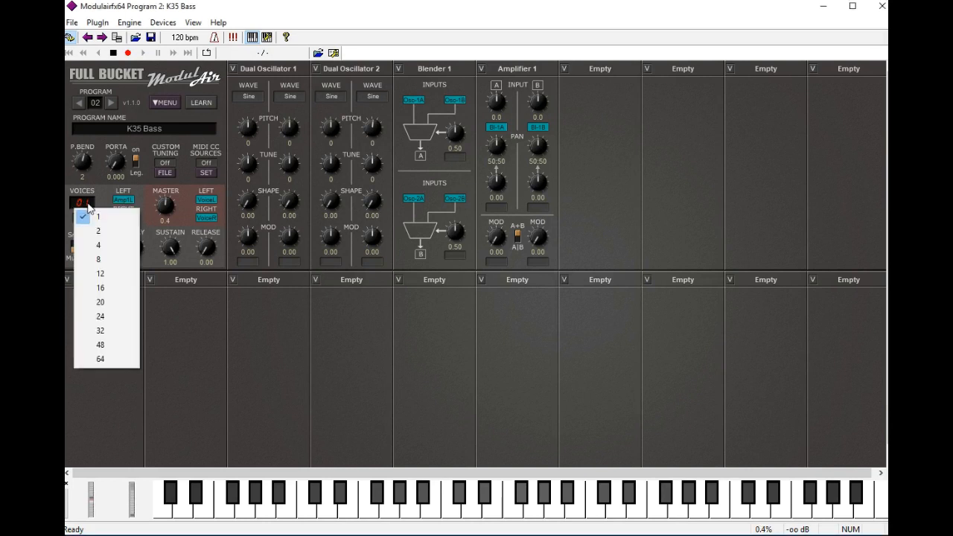
left_click(102, 288)
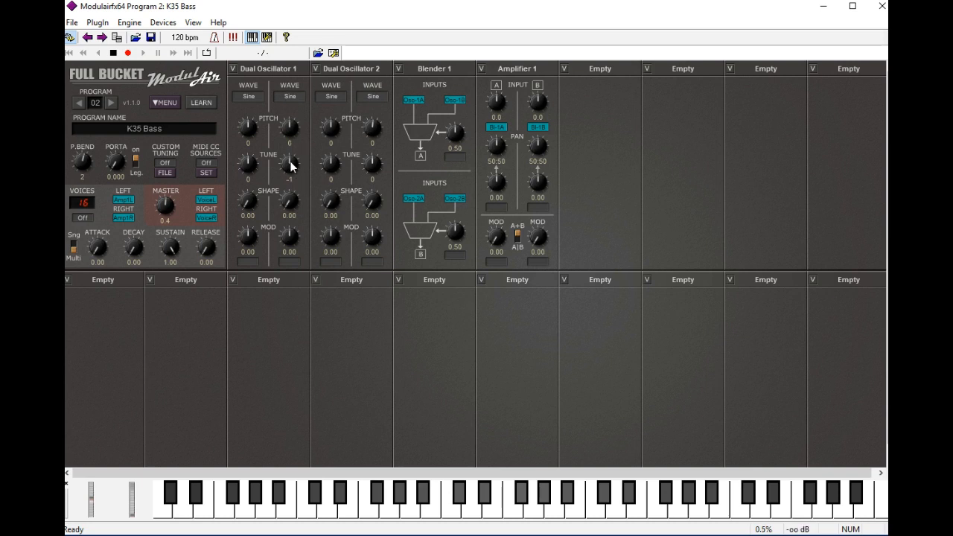
Step: Set Dual Oscillator 1 B's tune to -7 and Dual Oscillator 2's pitches to 7 for A and 24 for B
left_click_drag(290, 160, 291, 169)
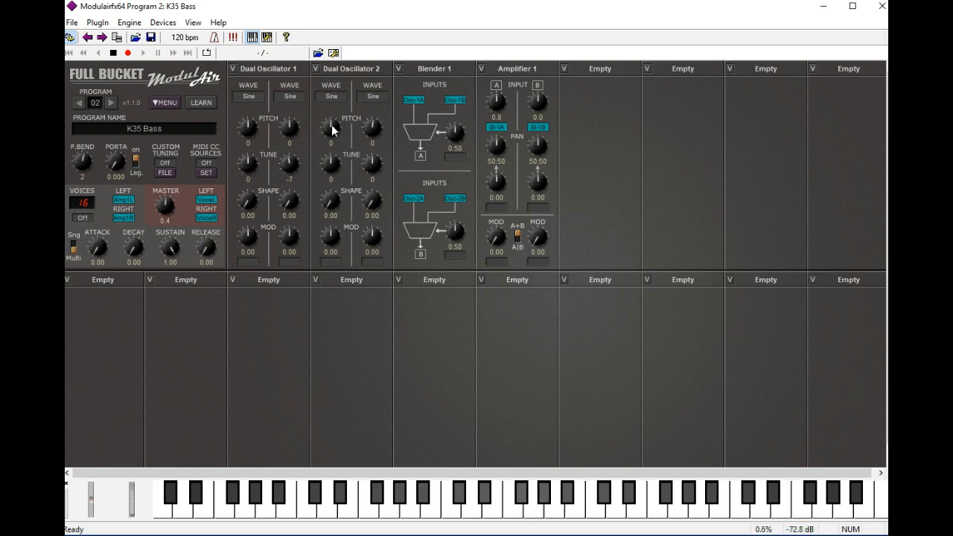
left_click_drag(332, 129, 335, 125)
left_click_drag(373, 129, 375, 108)
Step: Add a Filter (K35) module in the empty slot after Amplifier 1
left_click(597, 72)
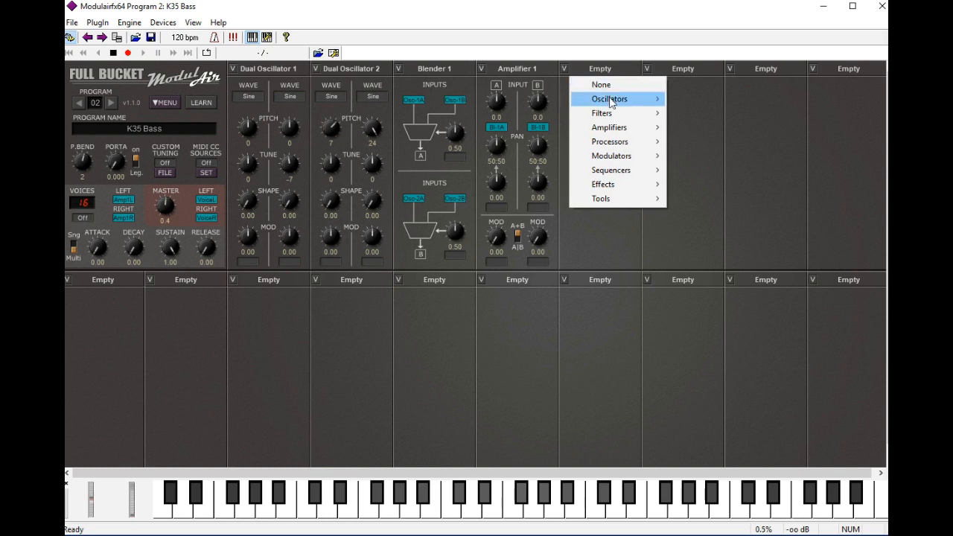
mouse_move(619, 115)
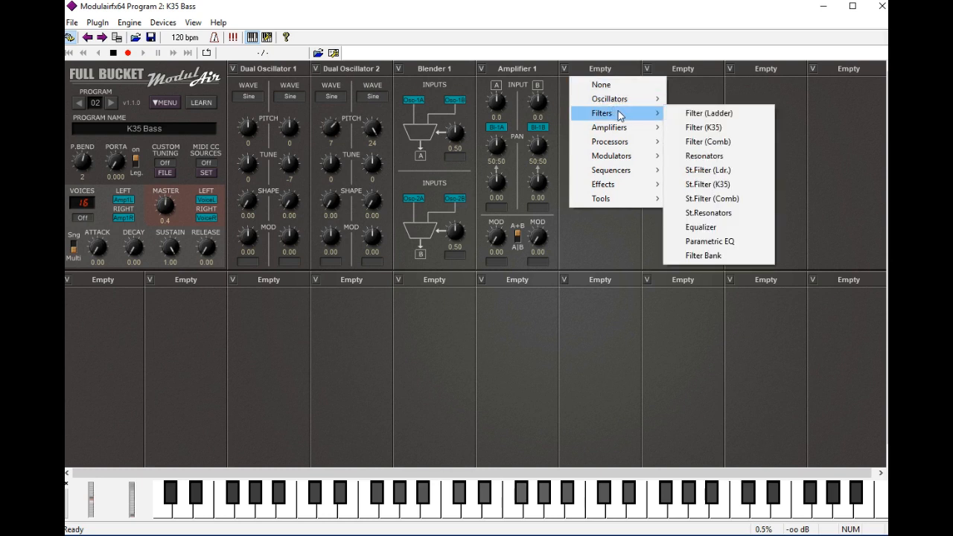
left_click(710, 131)
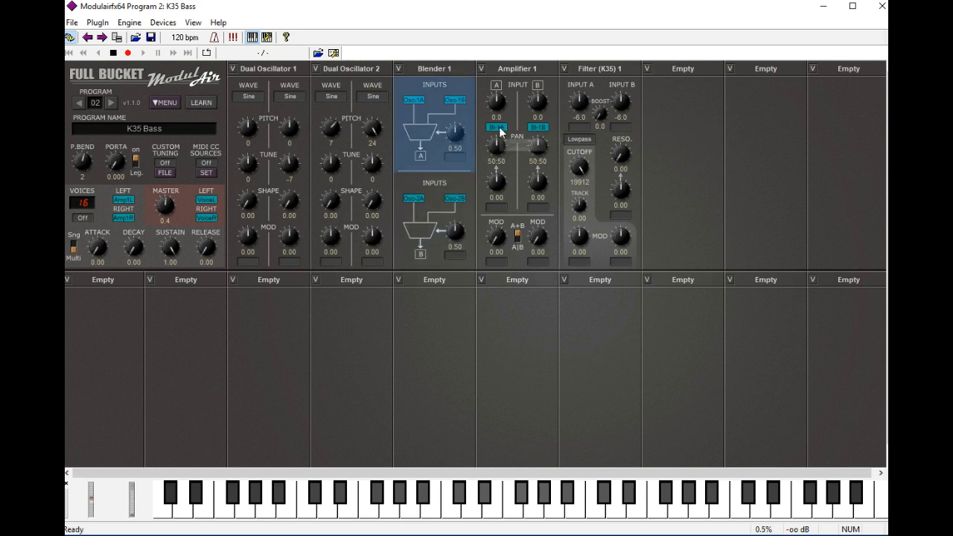
Step: Assign Blender 1 A to the K35 filter's input A and Blender 1 B to its input B
left_click(580, 128)
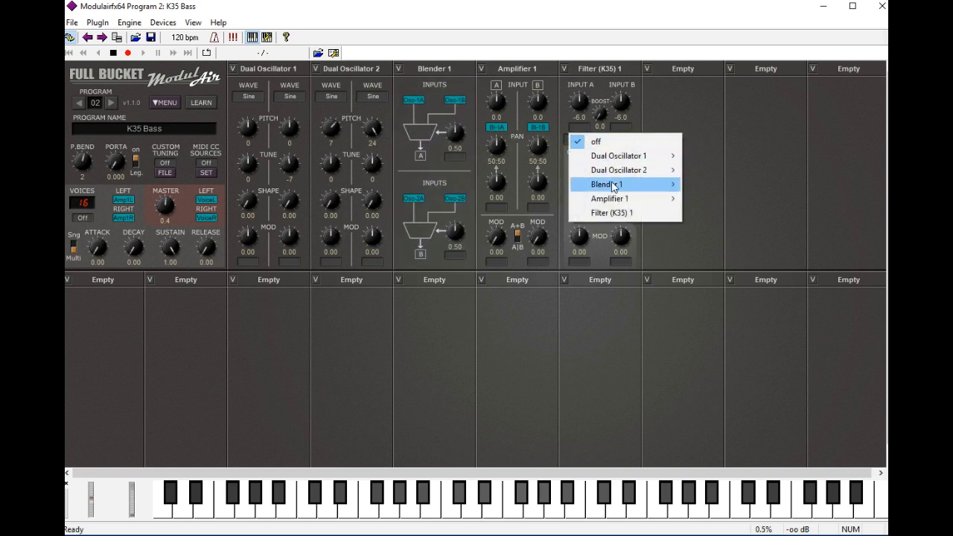
mouse_move(611, 186)
left_click(715, 186)
left_click(620, 127)
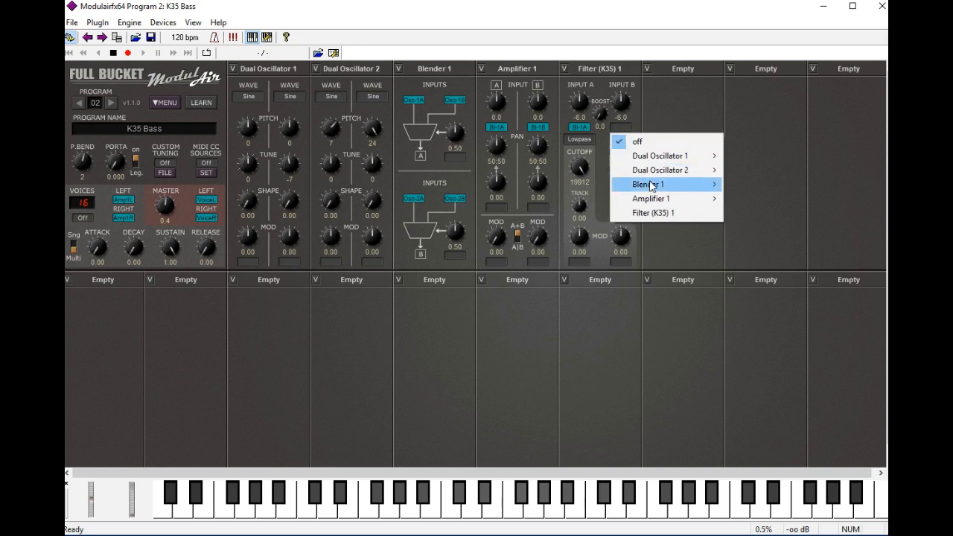
mouse_move(652, 189)
left_click(774, 199)
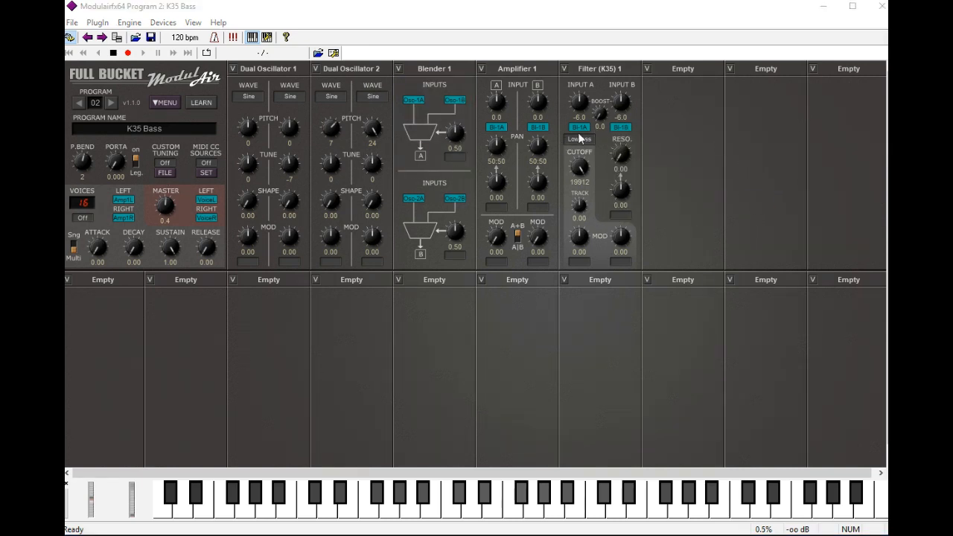
Step: Change Amplifier 1's input A source to Filter (K35) 1 and switch its input B off
left_click(497, 128)
left_click(541, 214)
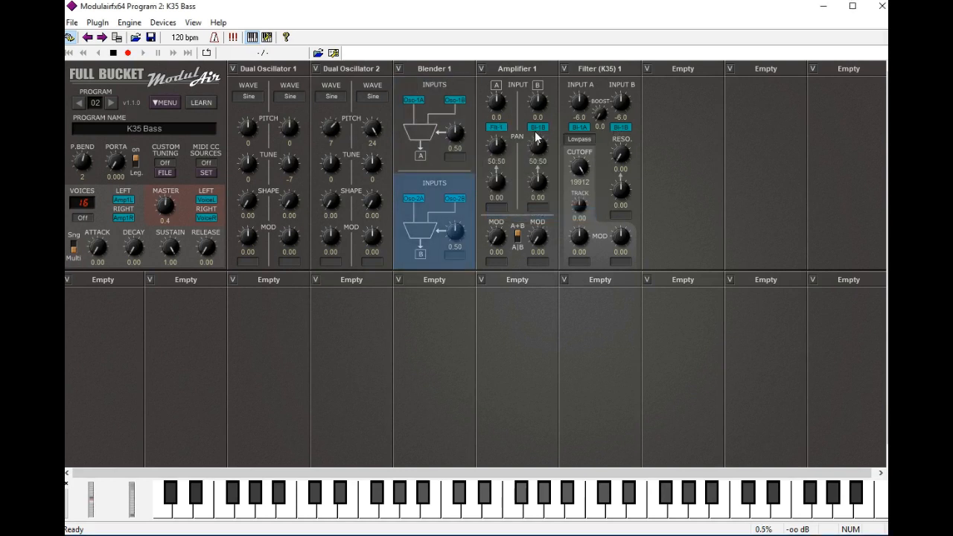
left_click(538, 128)
left_click(553, 142)
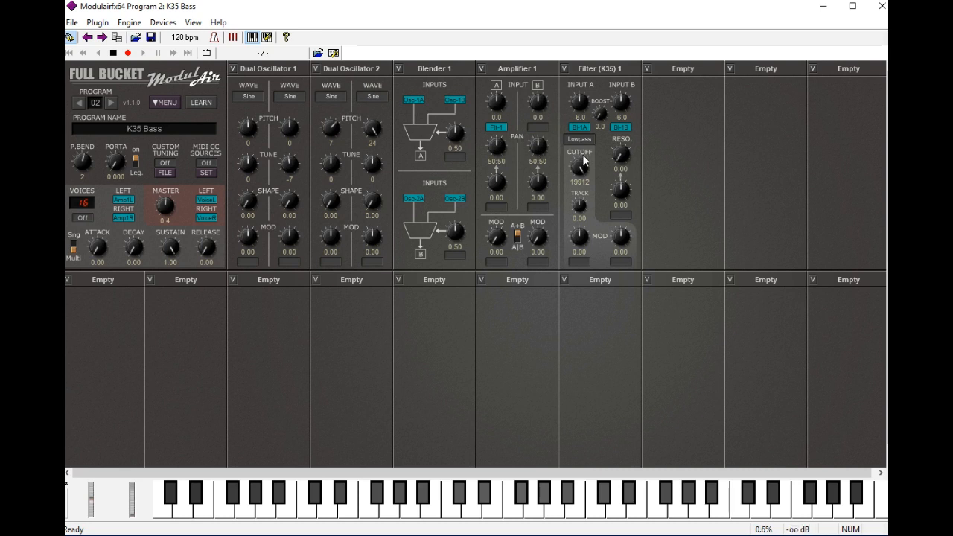
Step: Set the K35 filter's cutoff to 420 and its resonance to 0.66
mouse_move(582, 167)
left_mouse_down()
mouse_move(593, 194)
mouse_move(581, 159)
mouse_move(584, 171)
left_mouse_up()
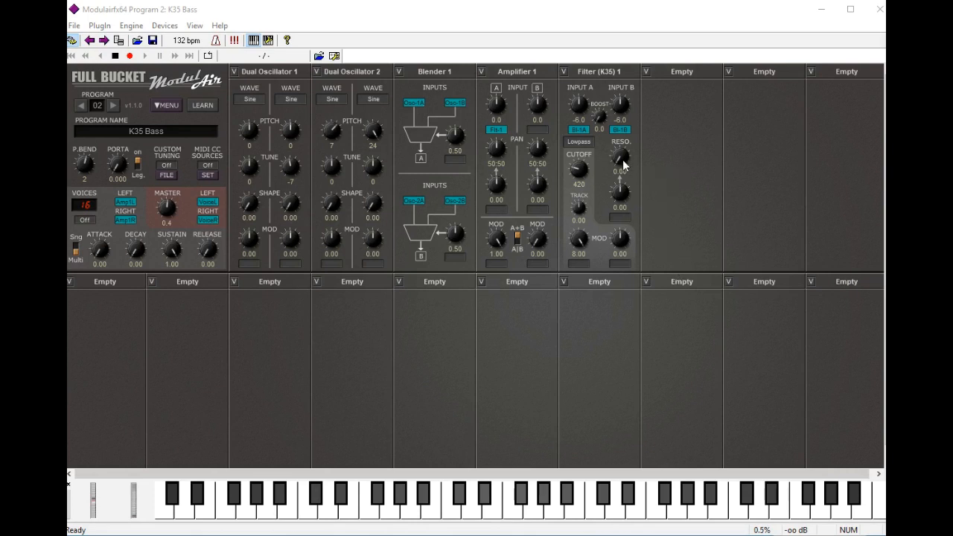
mouse_move(622, 165)
left_mouse_down()
mouse_move(625, 138)
mouse_move(627, 160)
mouse_move(637, 161)
left_mouse_up()
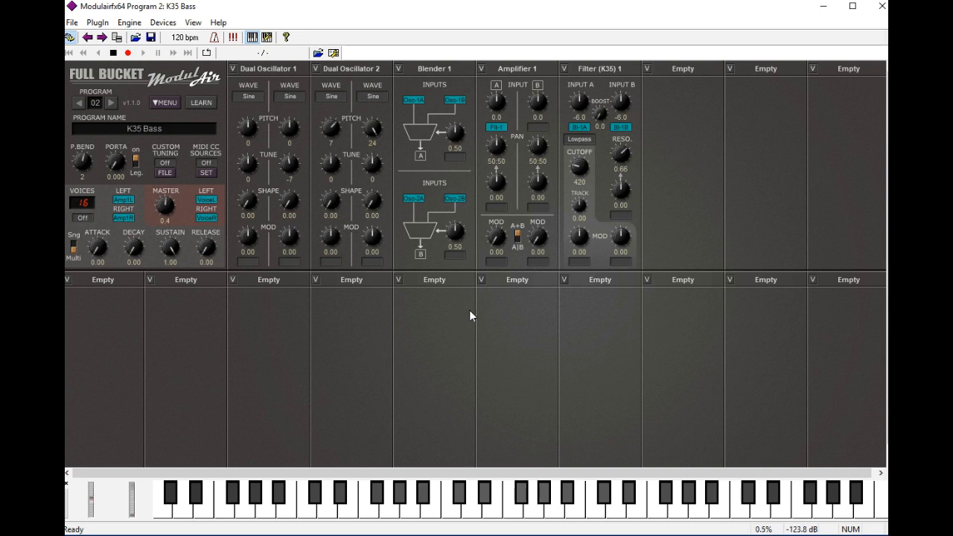
Step: Add an LFO modulator module in the empty slot after the K35 filter
left_click(687, 71)
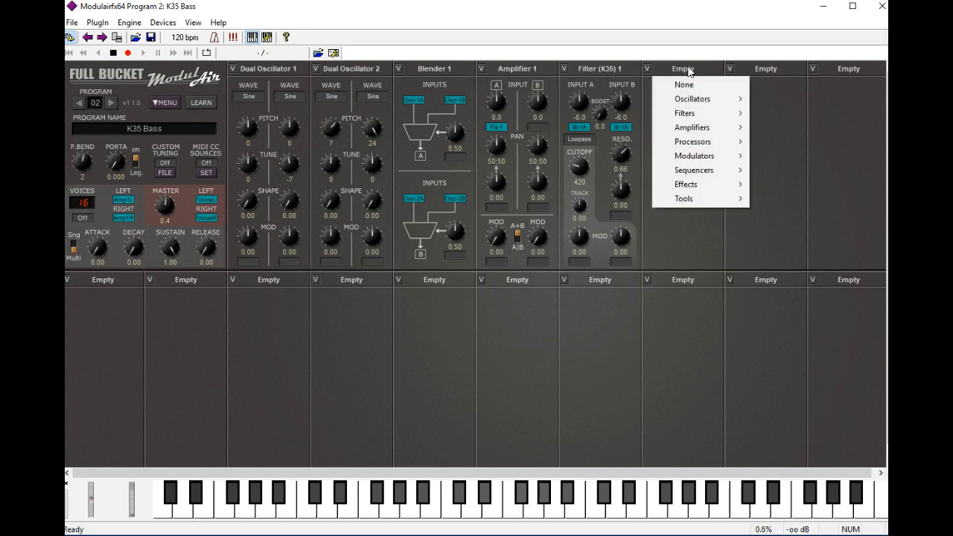
mouse_move(707, 101)
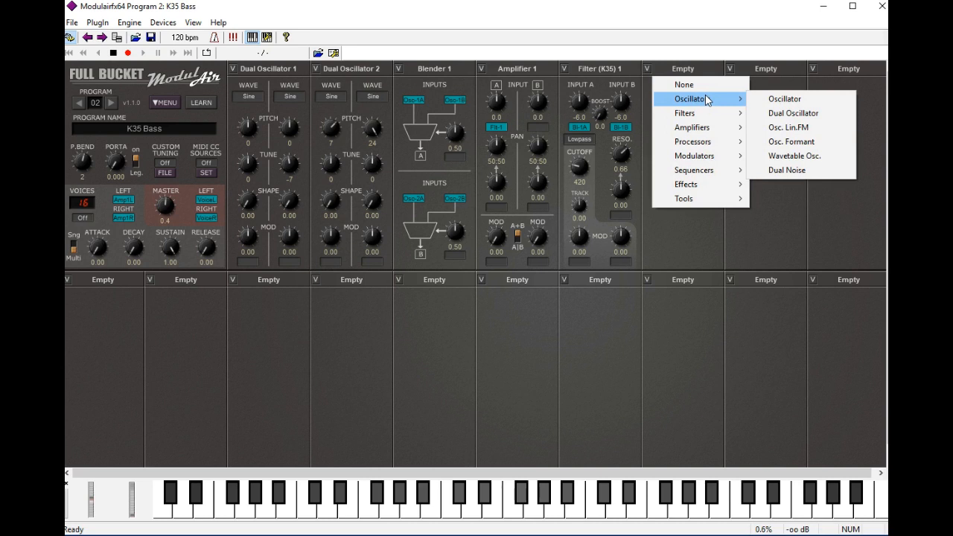
mouse_move(707, 158)
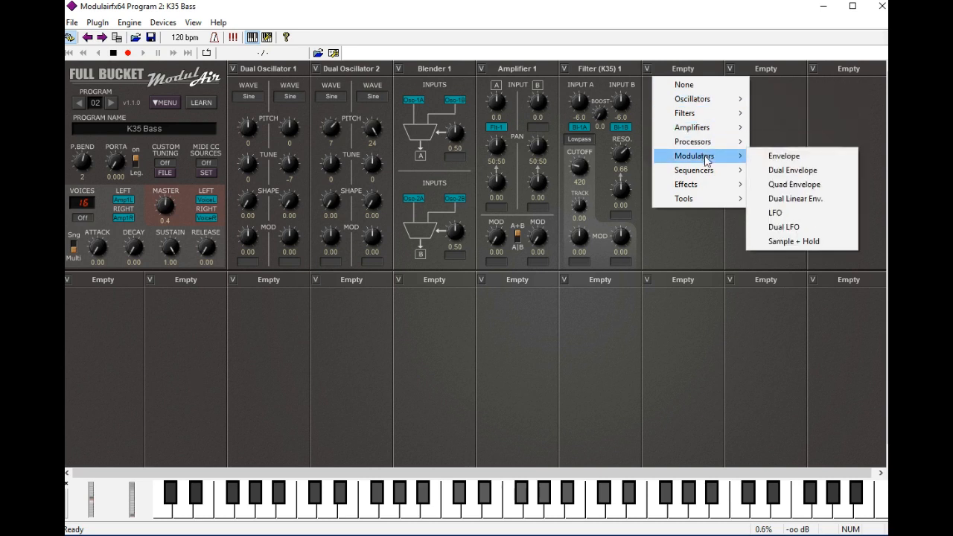
left_click(803, 217)
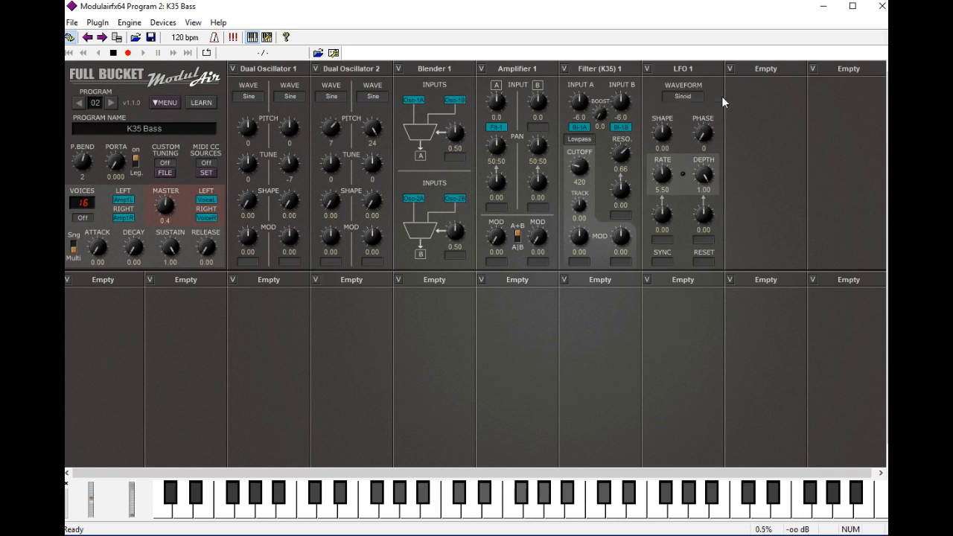
Step: Set LFO 1's waveform to Pulse and its sync to 1/8
left_click(685, 97)
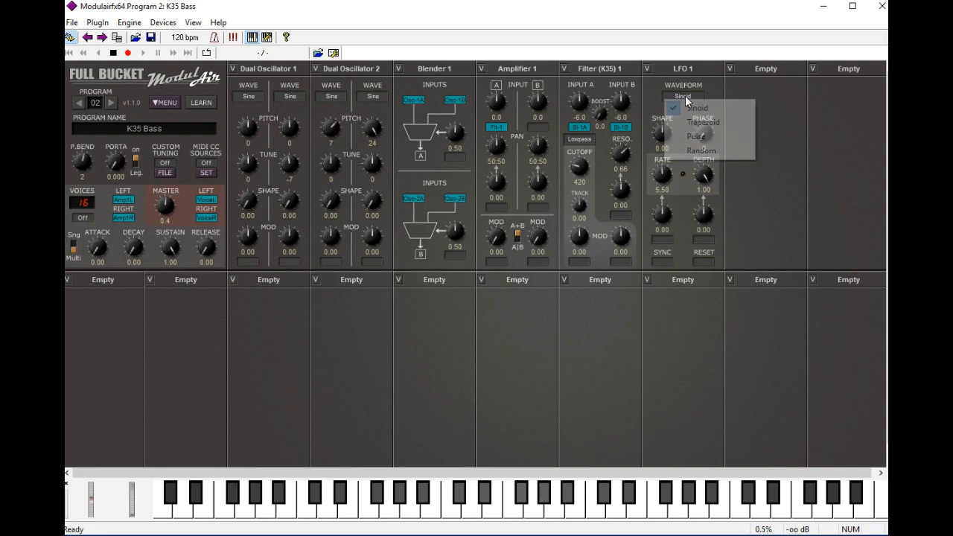
left_click(696, 136)
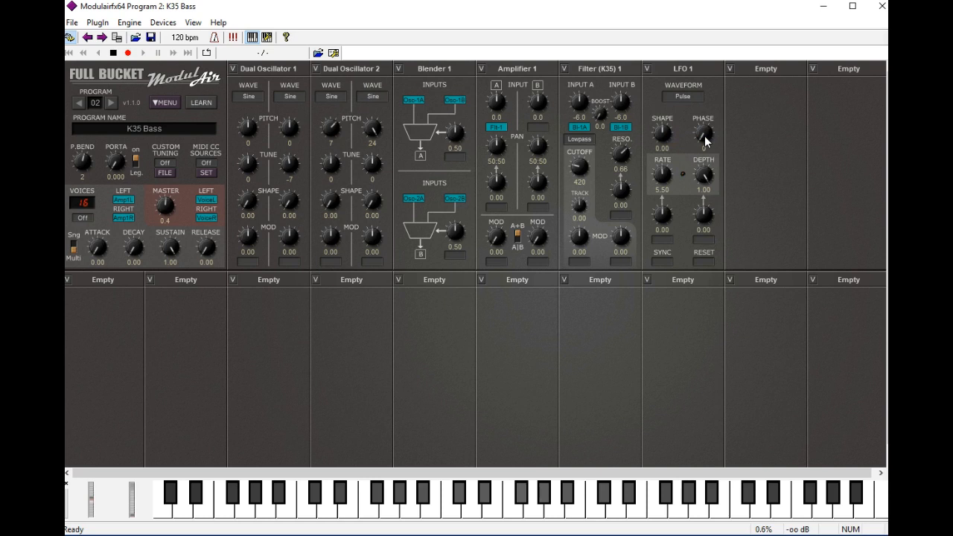
left_click(666, 262)
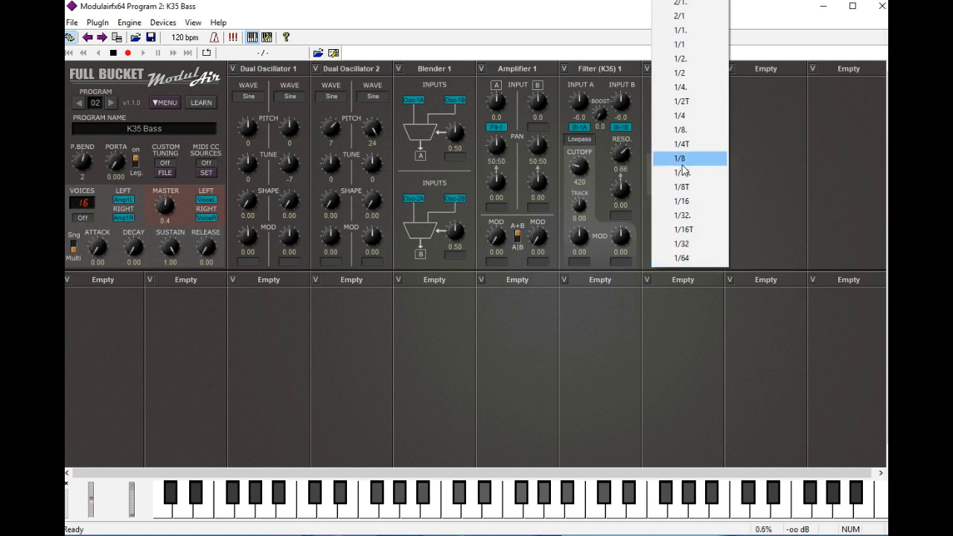
left_click(681, 164)
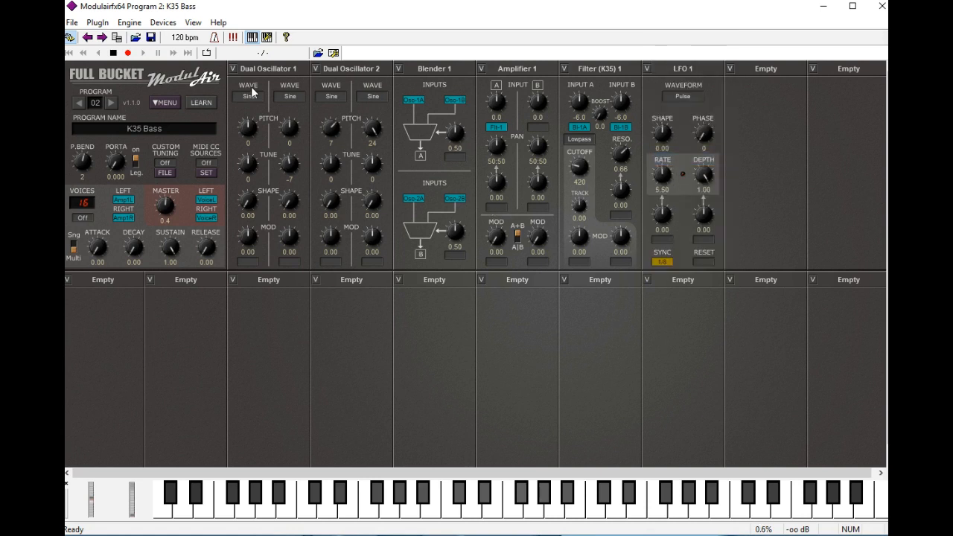
Step: Set the host tempo to 132 bpm
double_click(195, 39)
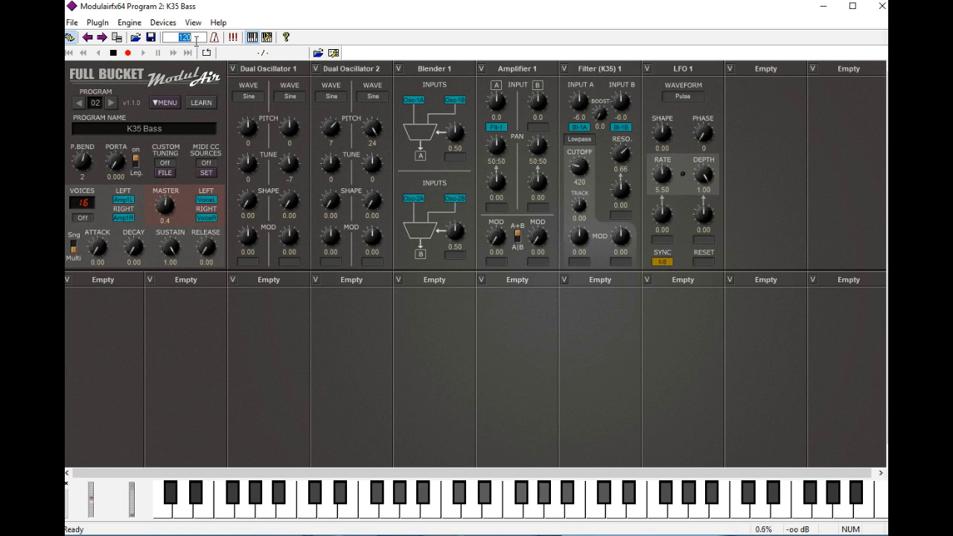
key("BackSpace")
type("132")
key("Return")
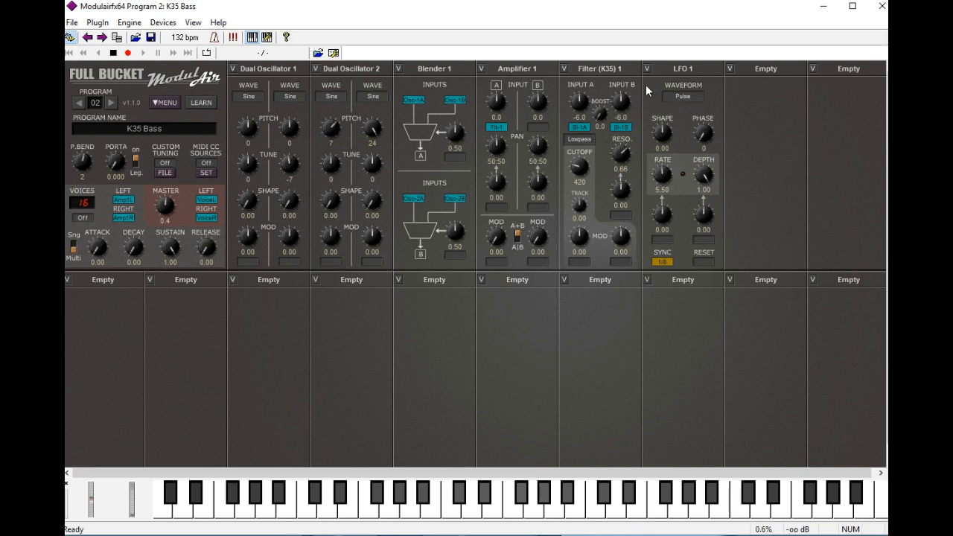
Step: Assign LFO 1 (positive) as Amplifier 1's first modulation source and set its amount to 1.00
left_click(500, 265)
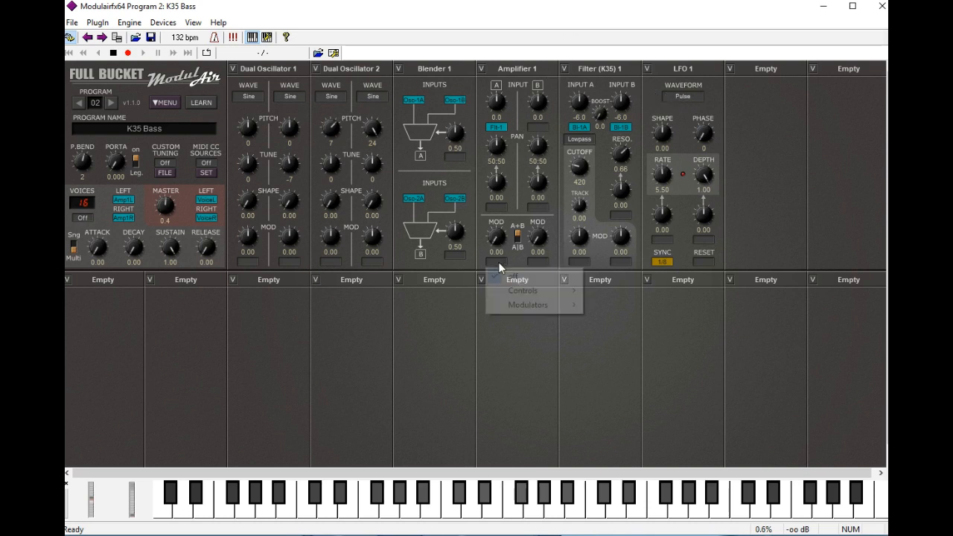
mouse_move(528, 306)
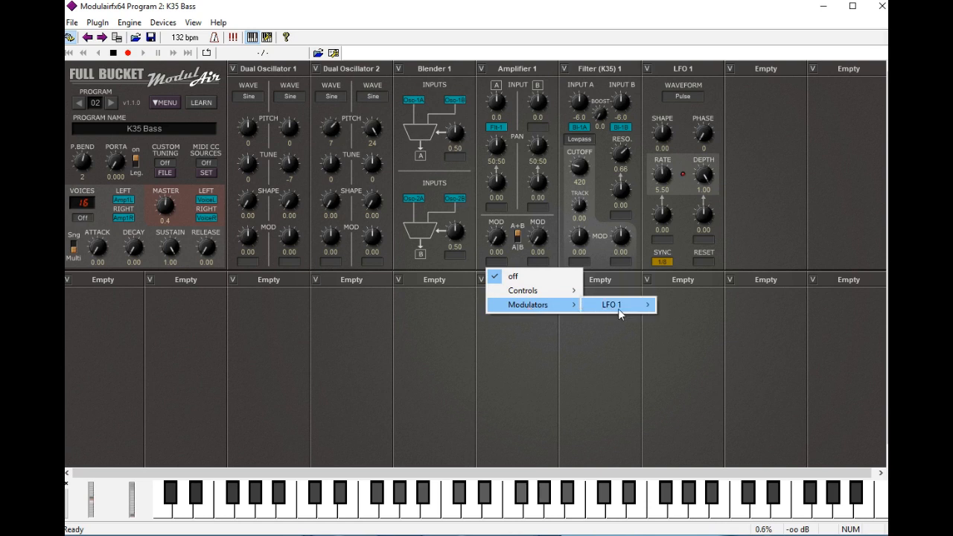
mouse_move(619, 313)
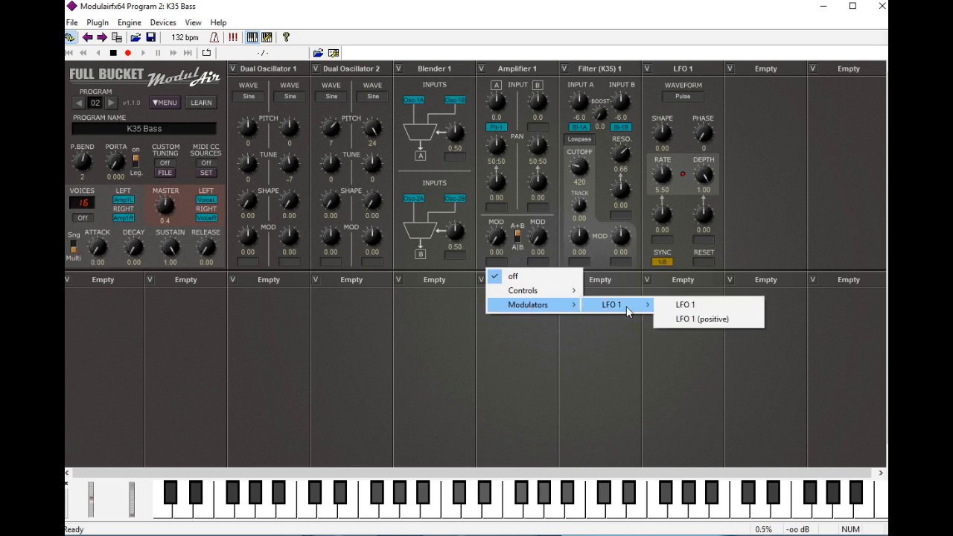
left_click(686, 320)
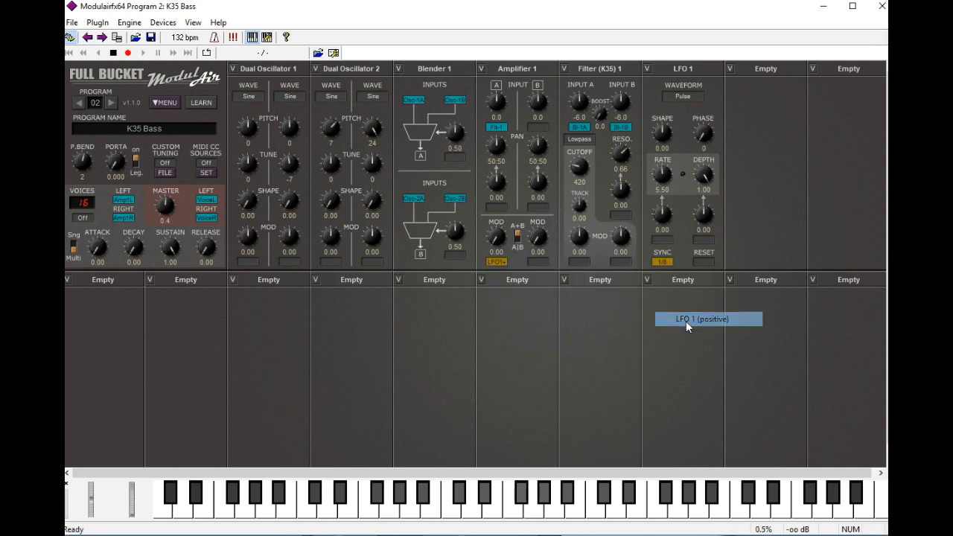
mouse_move(499, 248)
left_mouse_down()
mouse_move(499, 219)
mouse_move(499, 235)
left_mouse_up()
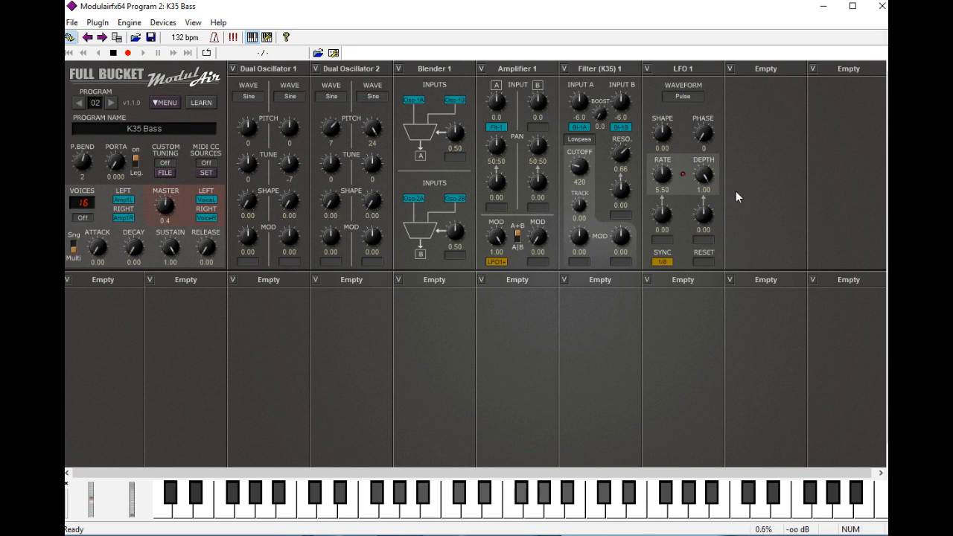
Step: Add a Dual LFO modulator module in the empty slot after LFO 1
left_click(762, 69)
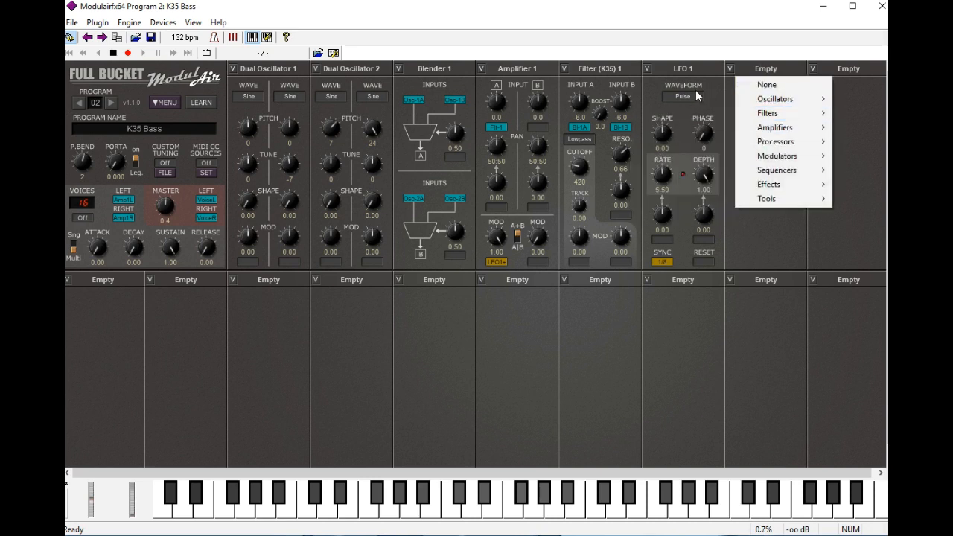
mouse_move(789, 113)
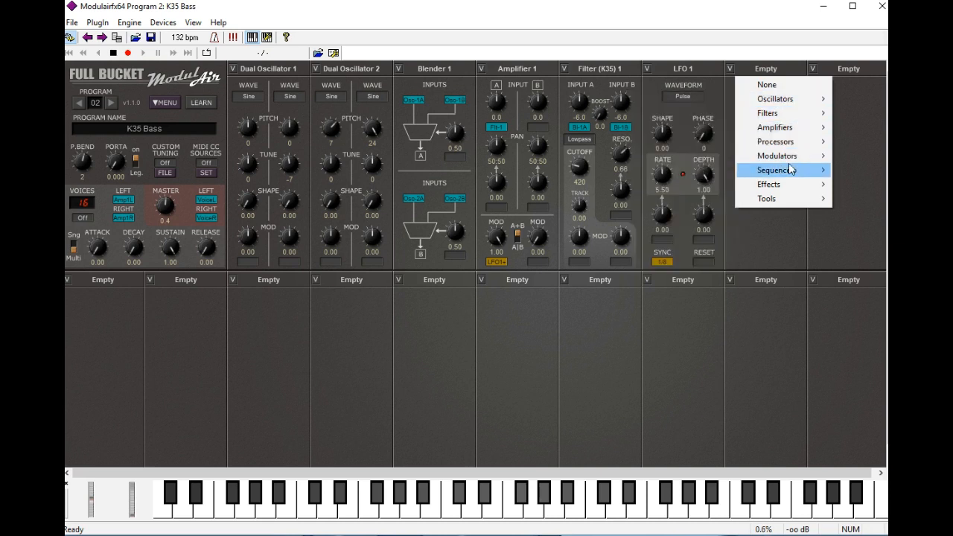
mouse_move(792, 158)
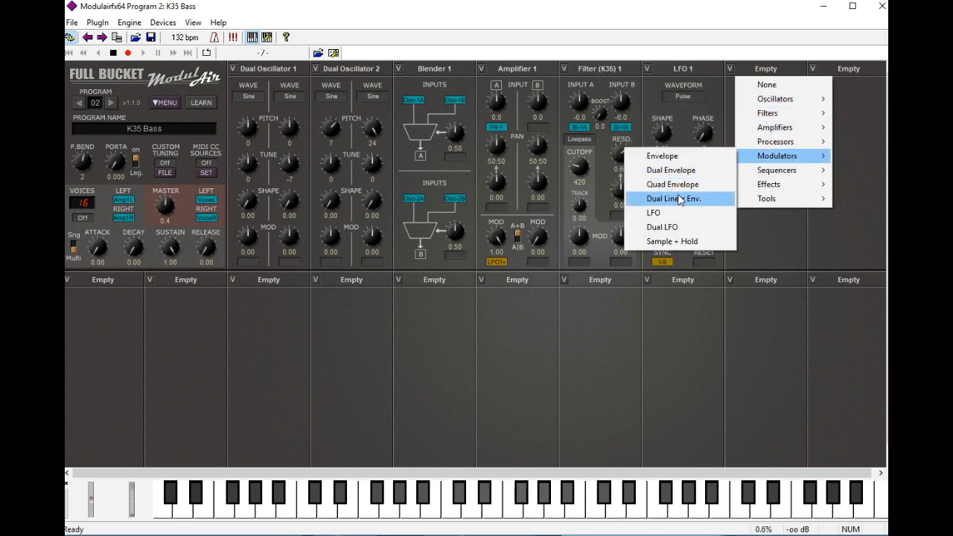
left_click(679, 225)
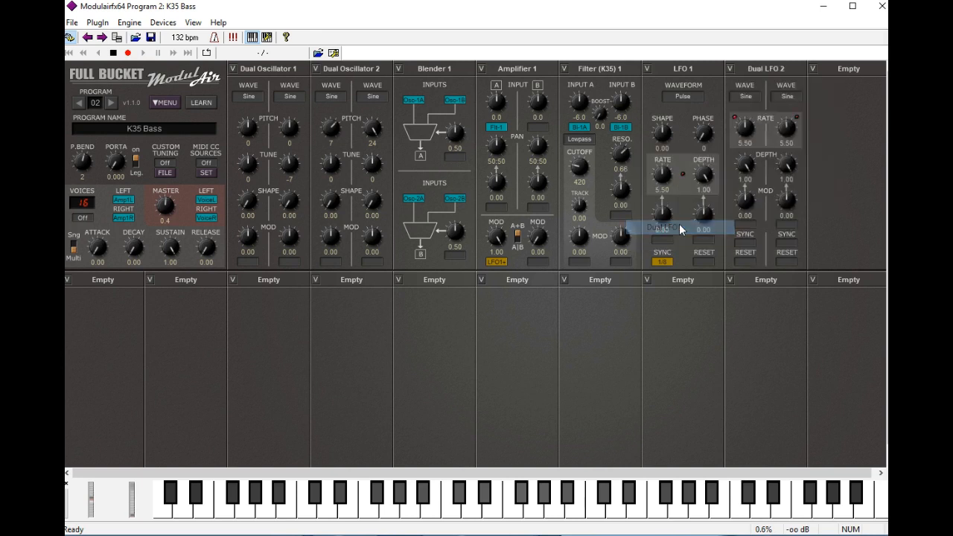
Step: Set the Dual LFO's A side to a Triangle wave with 4/1 sync and a depth of 0.66
left_click(749, 97)
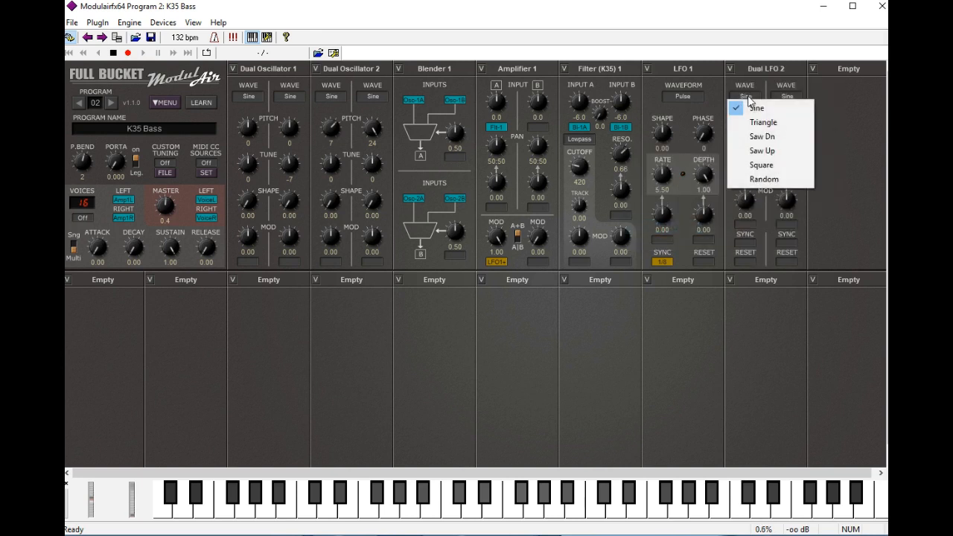
left_click(770, 123)
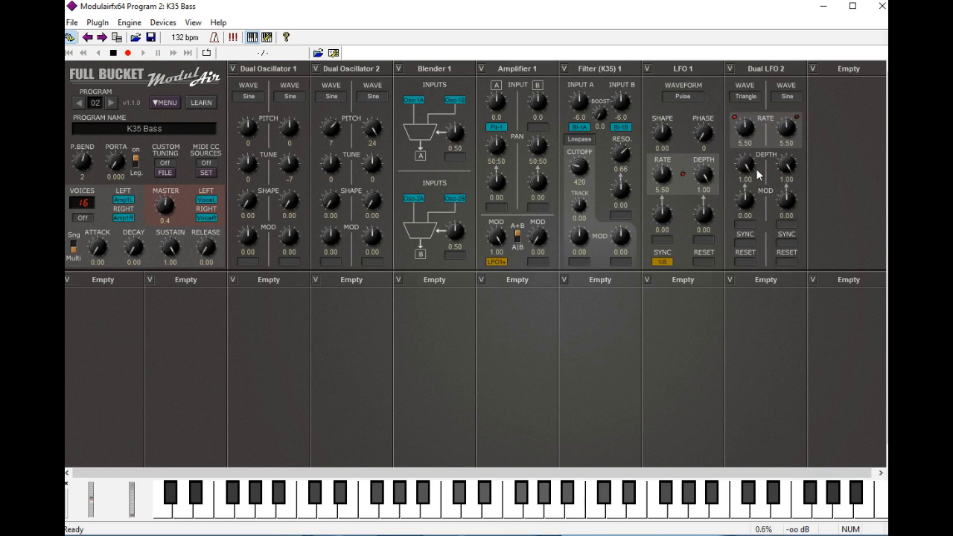
left_click(750, 241)
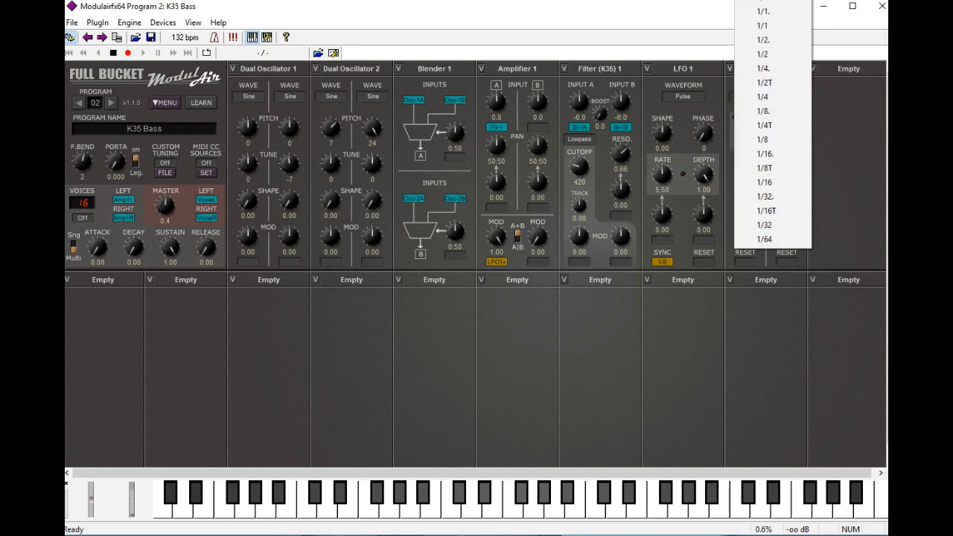
left_click(764, 1)
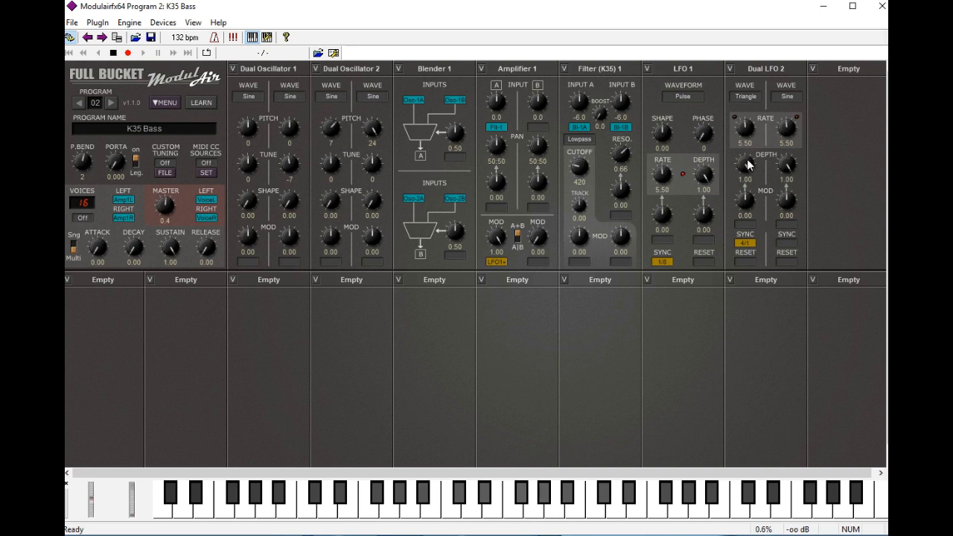
scroll(748, 165, "down", 6)
scroll(747, 165, "down", 3)
scroll(748, 165, "down", 1)
scroll(747, 167, "down", 3)
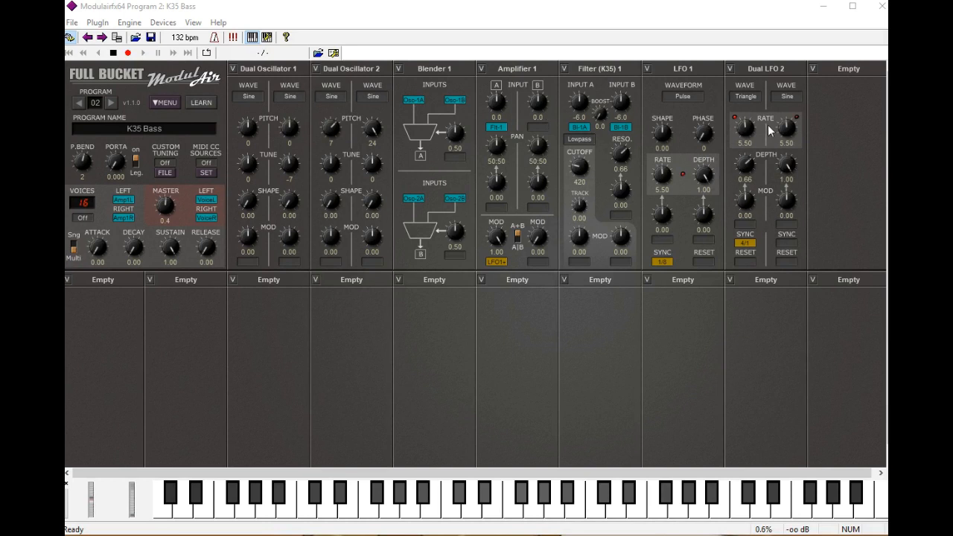
Step: Assign Dual LFO 2 A (positive) as the K35 filter's first modulation source and set its amount to 8.00
left_click(582, 266)
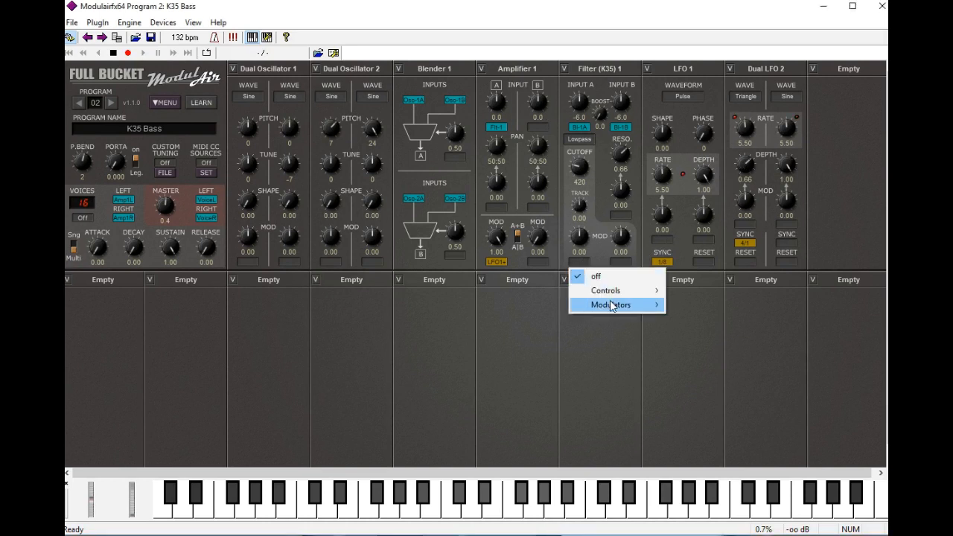
mouse_move(613, 305)
mouse_move(713, 329)
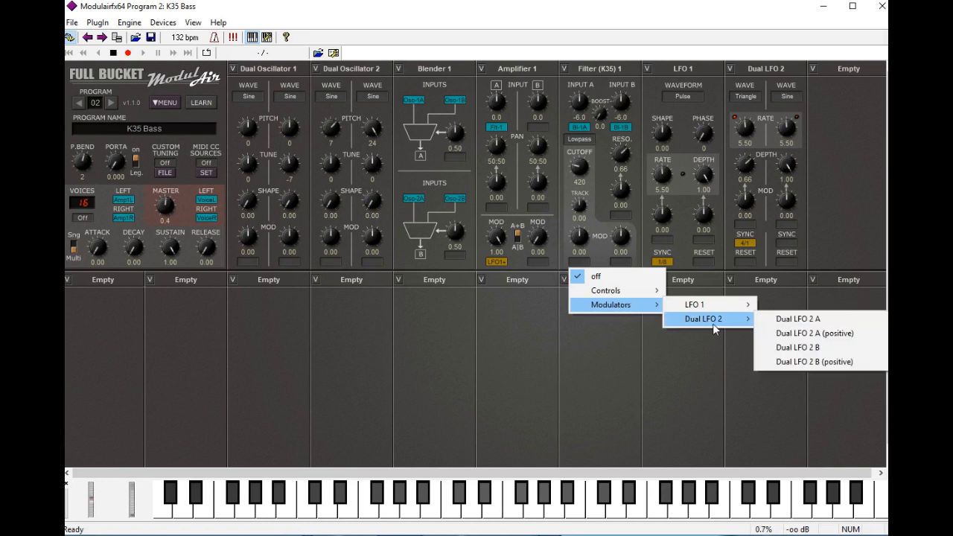
left_click(808, 333)
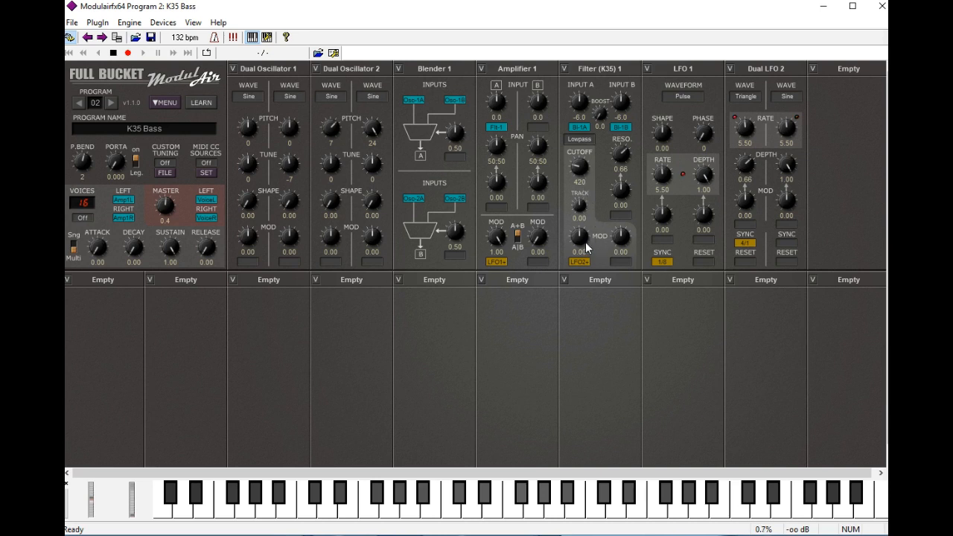
left_click_drag(580, 243, 583, 230)
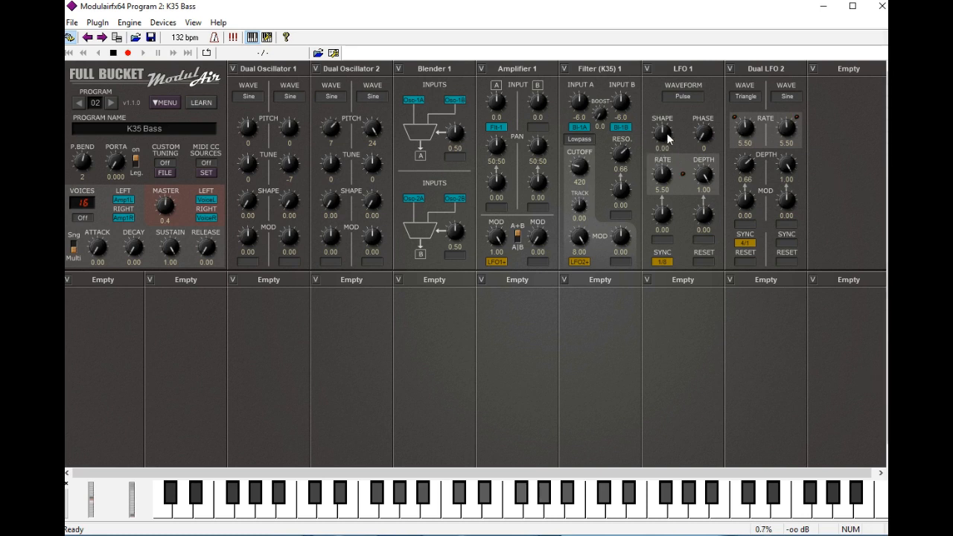
Step: Raise the Shape of LFO 1's Pulse waveform to 0.51
left_click_drag(665, 144, 666, 134)
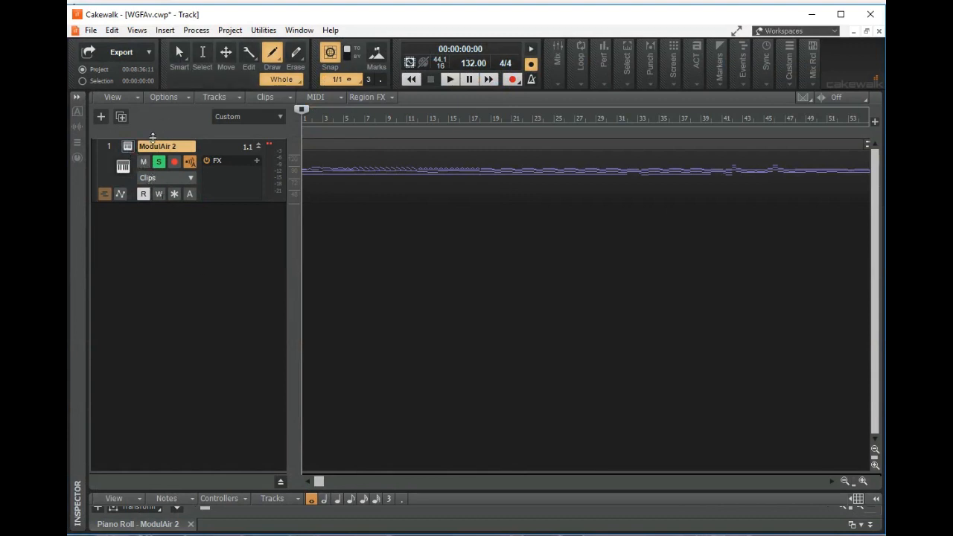
Step: In Cakewalk, play the WGFAv project from the start to hear the ModulAir 2 track, and stop playback
left_click(450, 79)
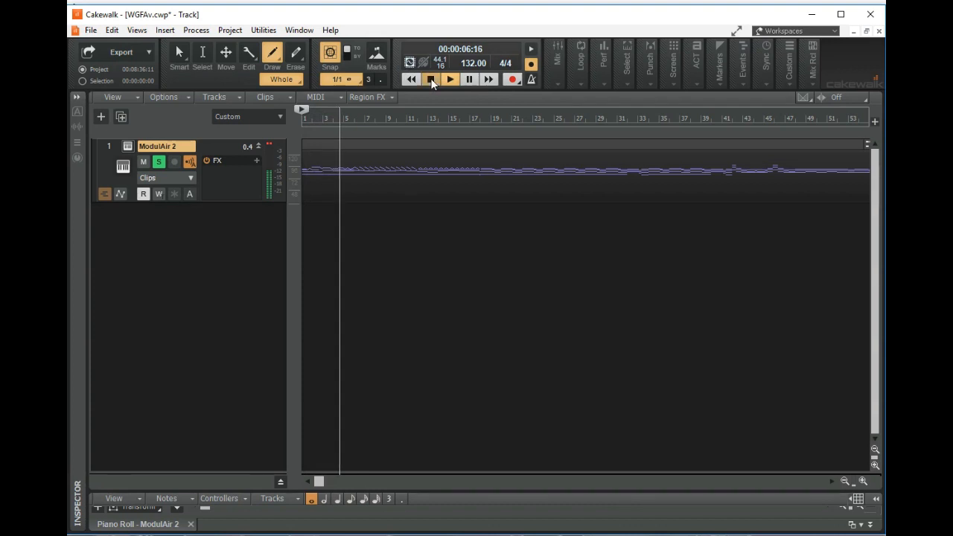
left_click(430, 79)
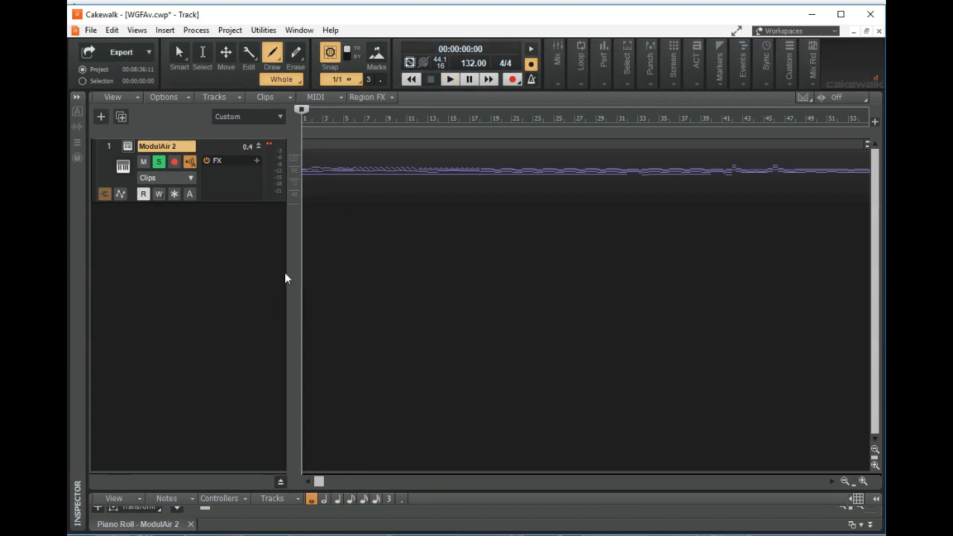
Step: Load the bank file WGFAv.fxb into the ModulAir instrument of track 1 and close the plug-in window
left_click(128, 147)
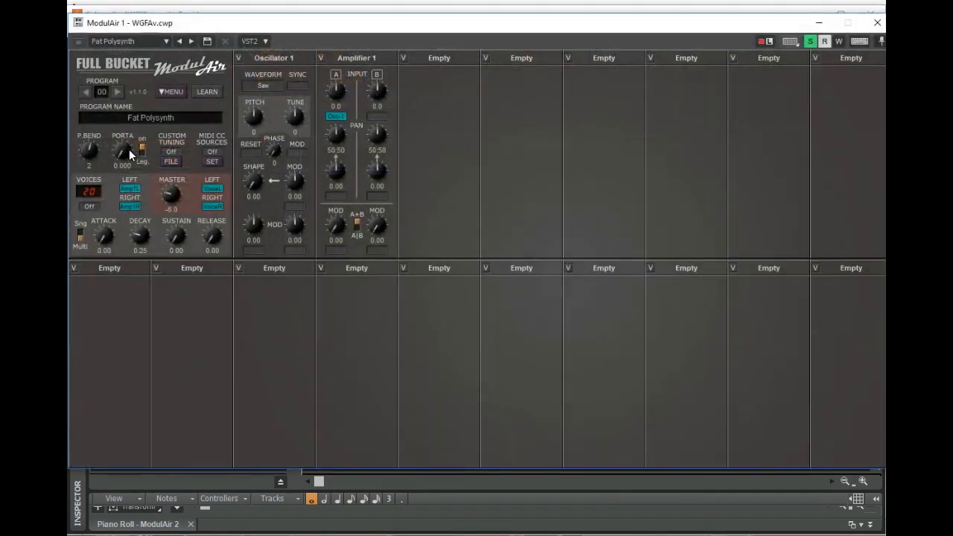
left_click(164, 91)
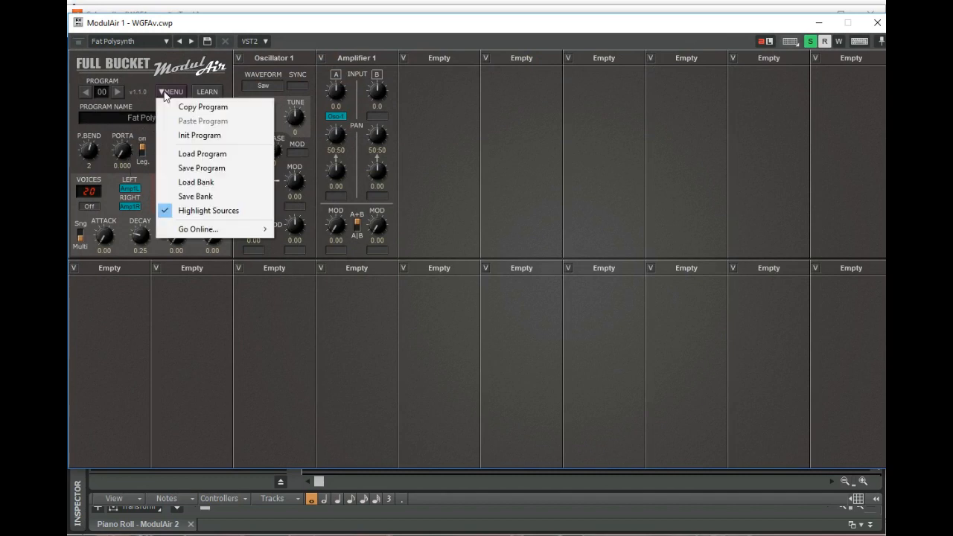
left_click(197, 182)
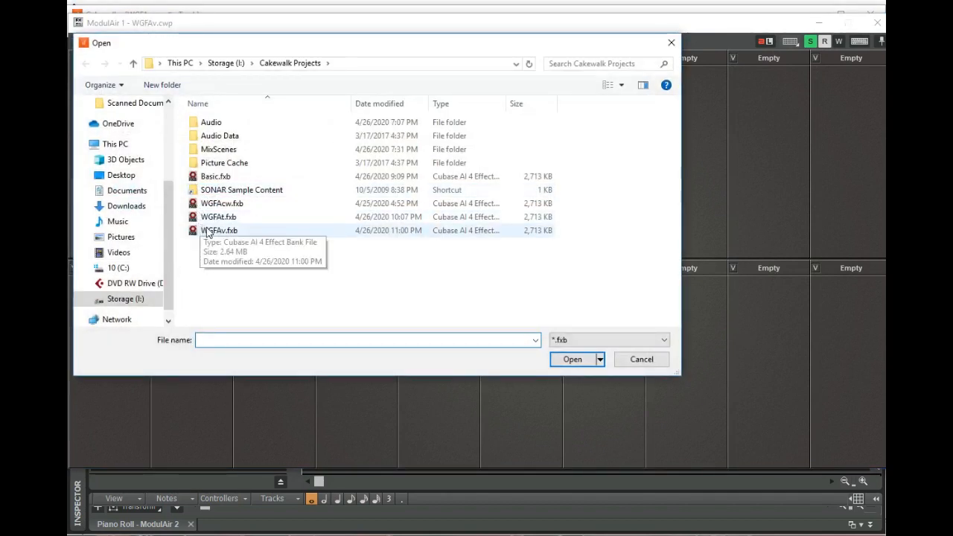
left_click(208, 231)
left_click(573, 360)
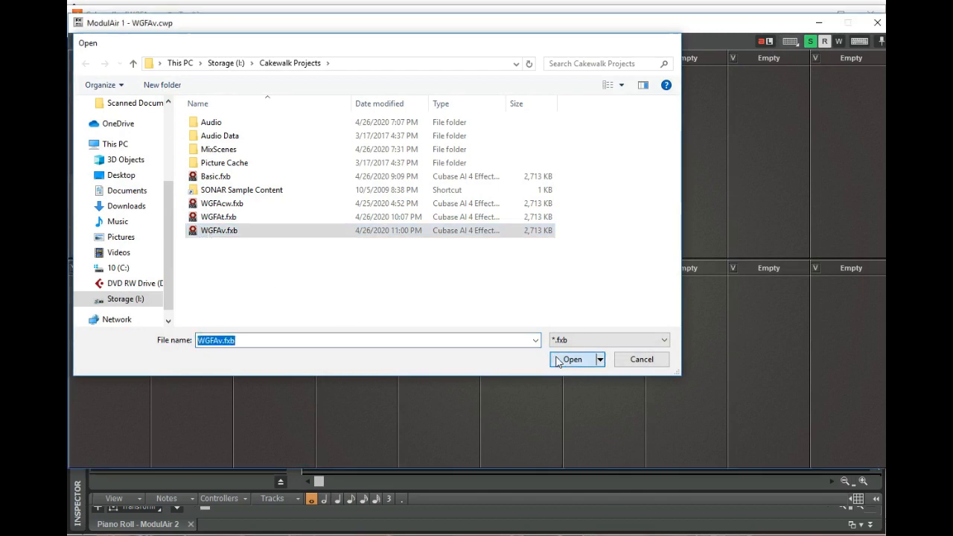
left_click(876, 23)
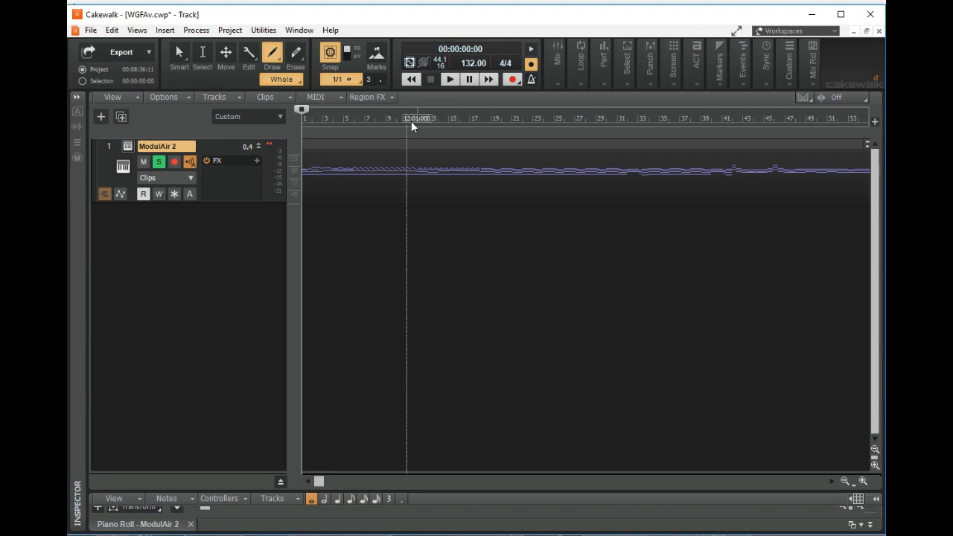
Step: Play the track from the beginning through the loaded K35 Bass patch for about 30 seconds, and stop playback
left_click(450, 79)
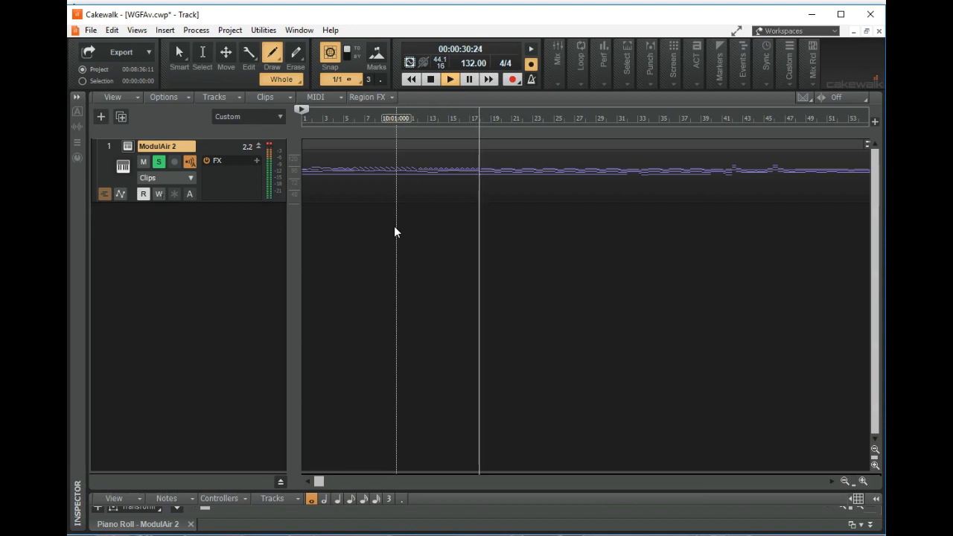
left_click(432, 80)
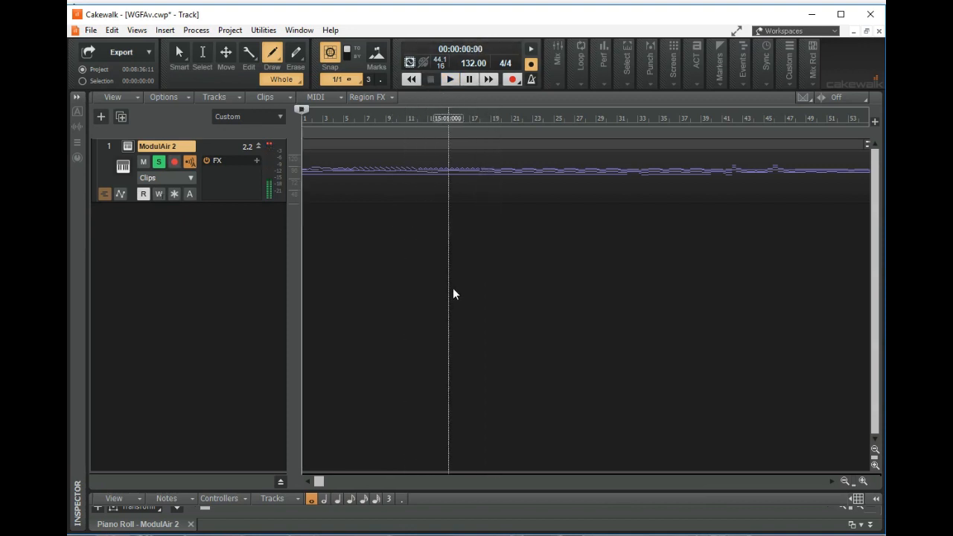